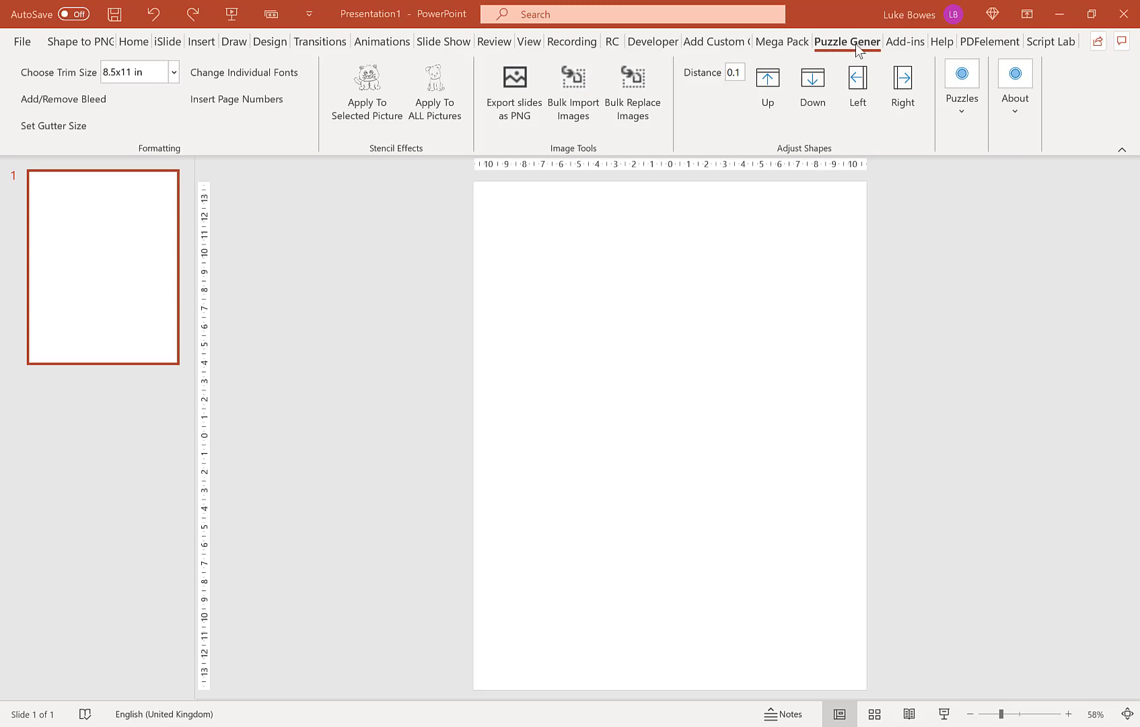
Keep the 8.5x11 in trim size, launch the Shikaku generator, and edit its game explanation text
left_click(174, 72)
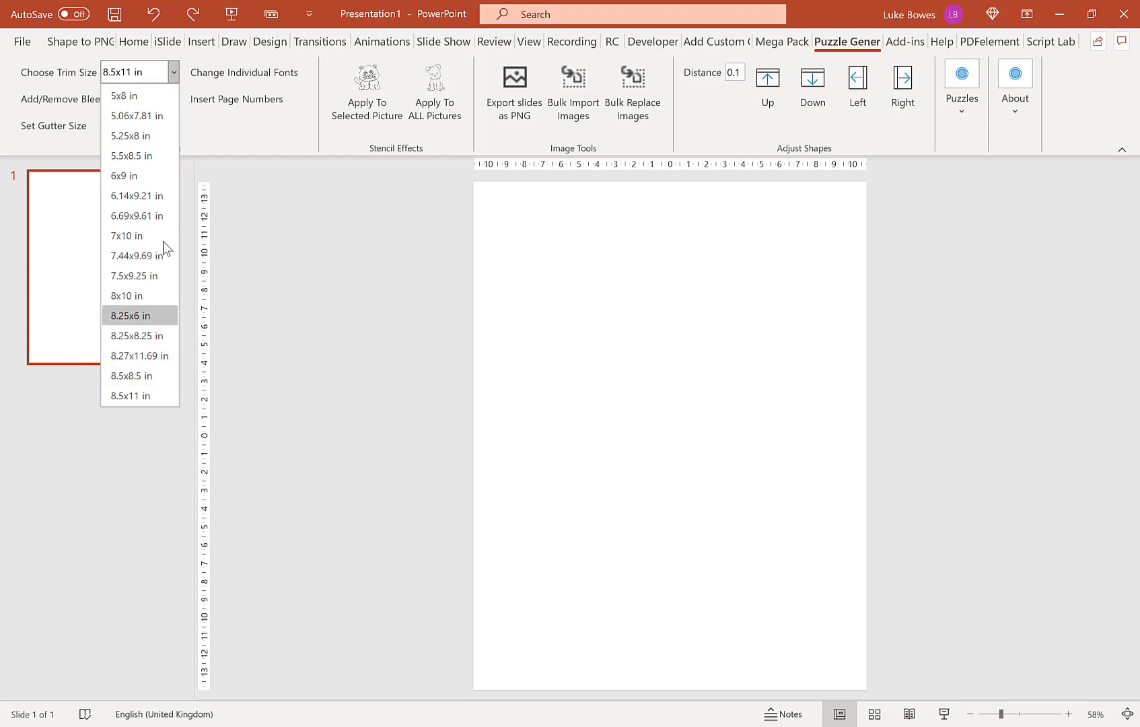
left_click(140, 396)
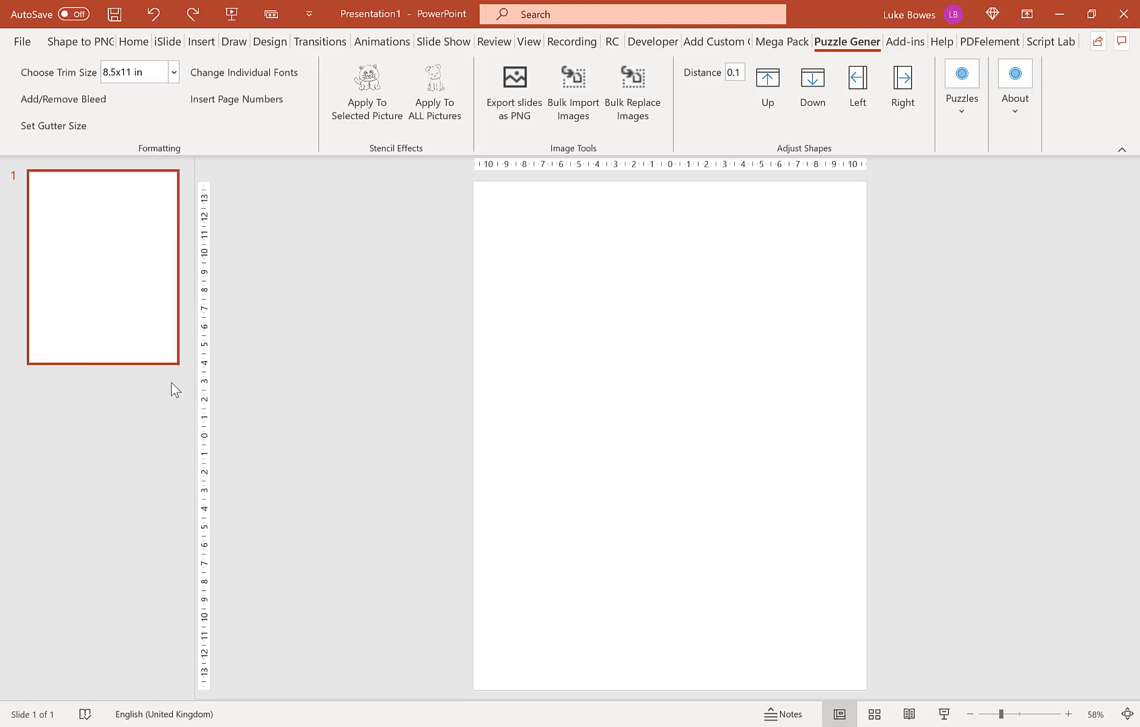
left_click(964, 101)
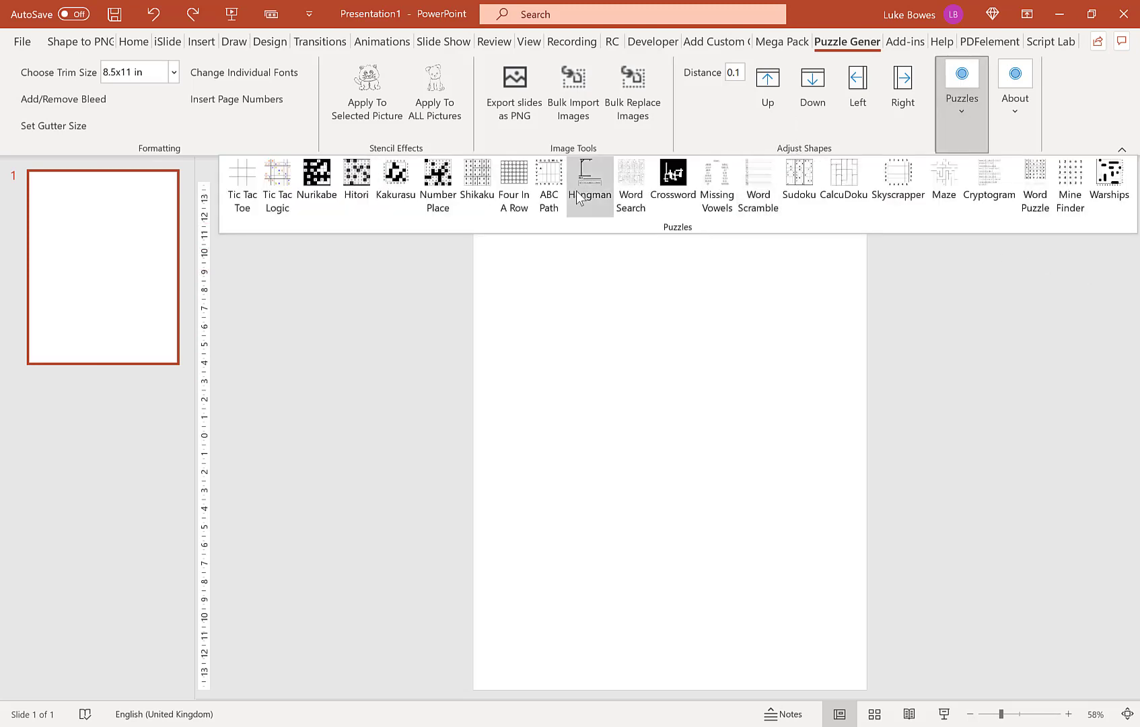
left_click(487, 190)
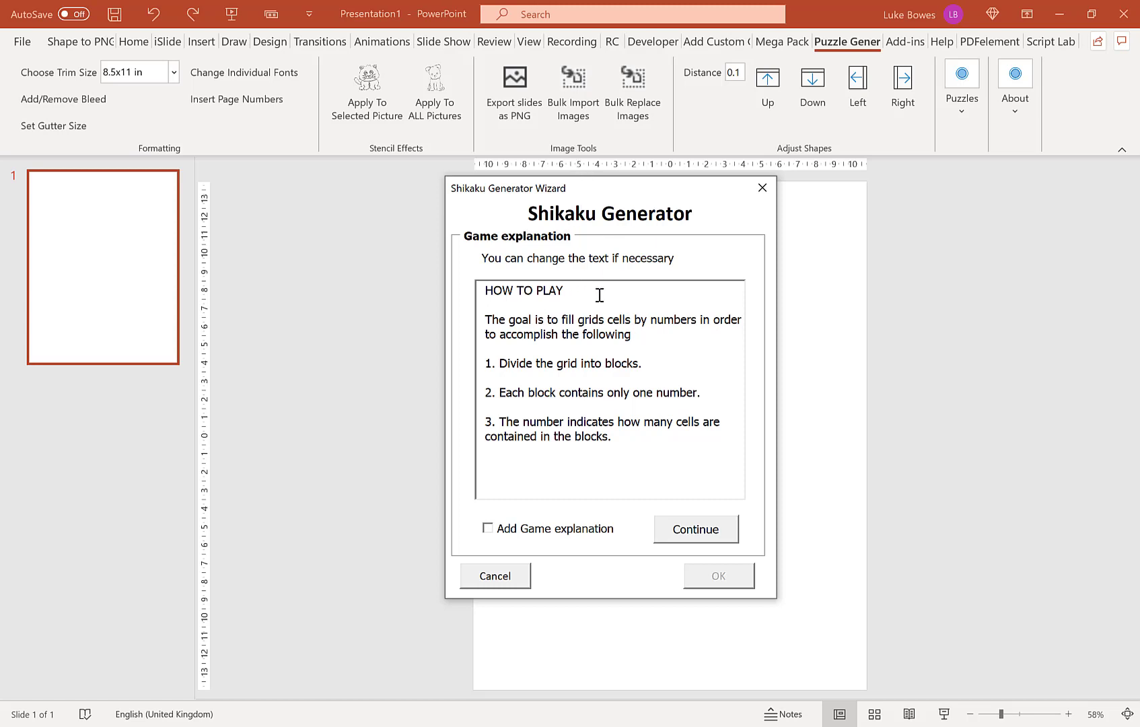
left_click(577, 300)
Continue to the settings, make the header font dark grey, then target block borders for colour
left_click(715, 535)
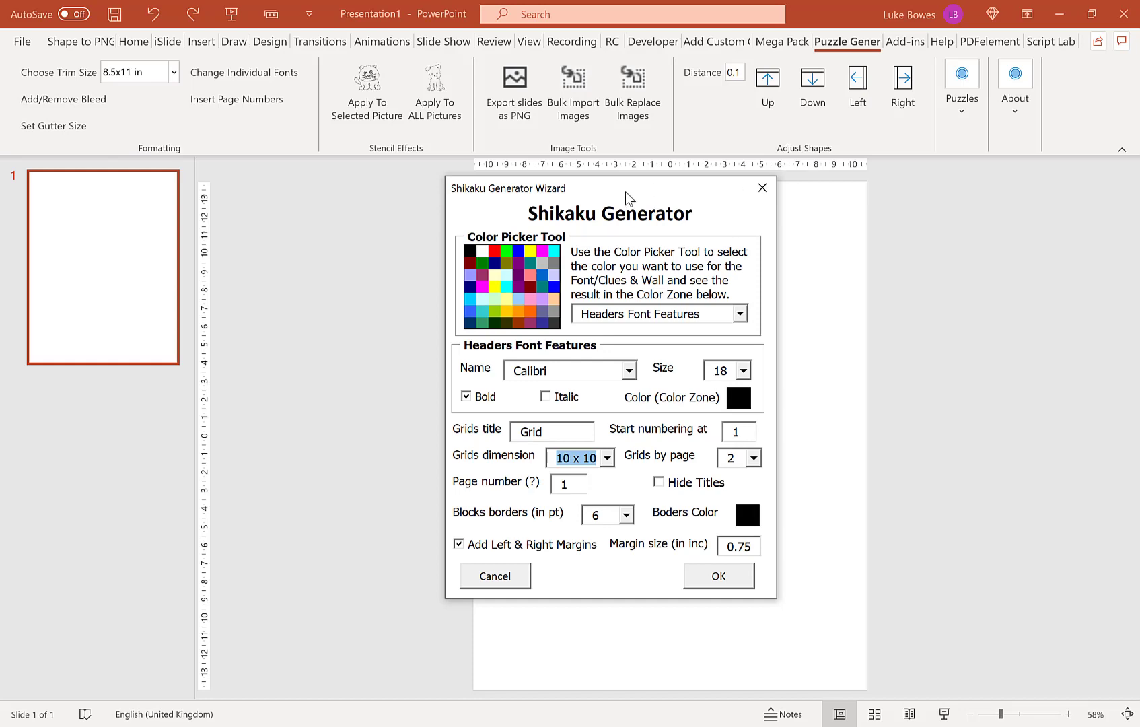
left_click_drag(626, 195, 641, 142)
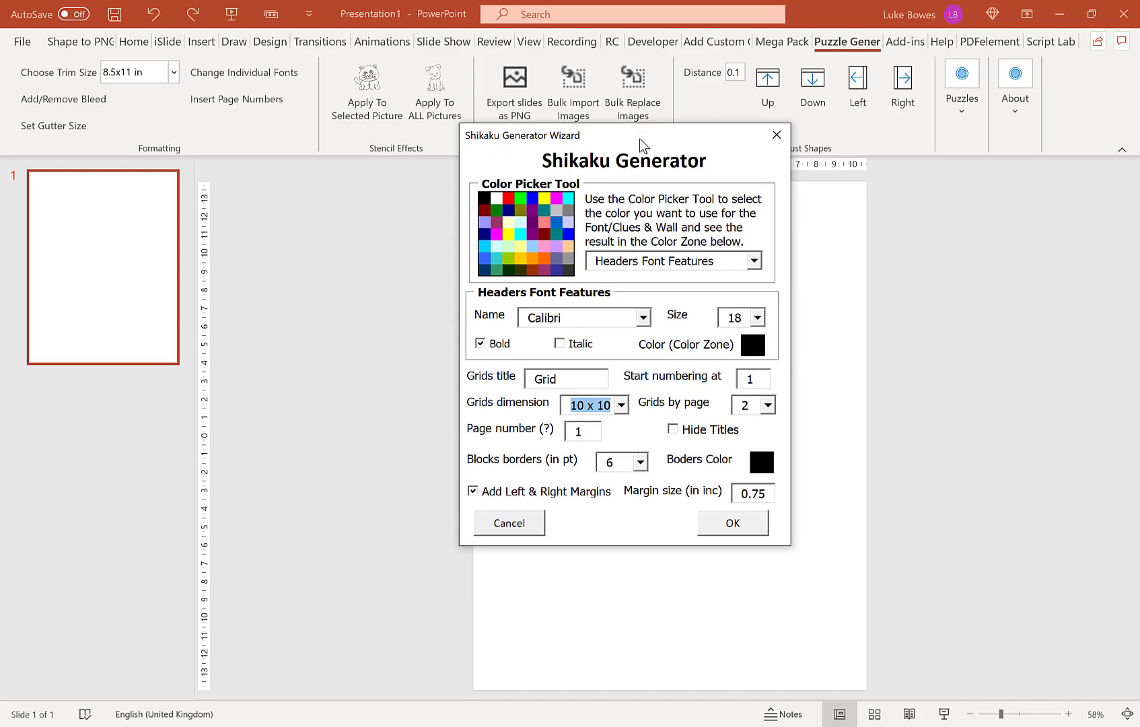
left_click(753, 260)
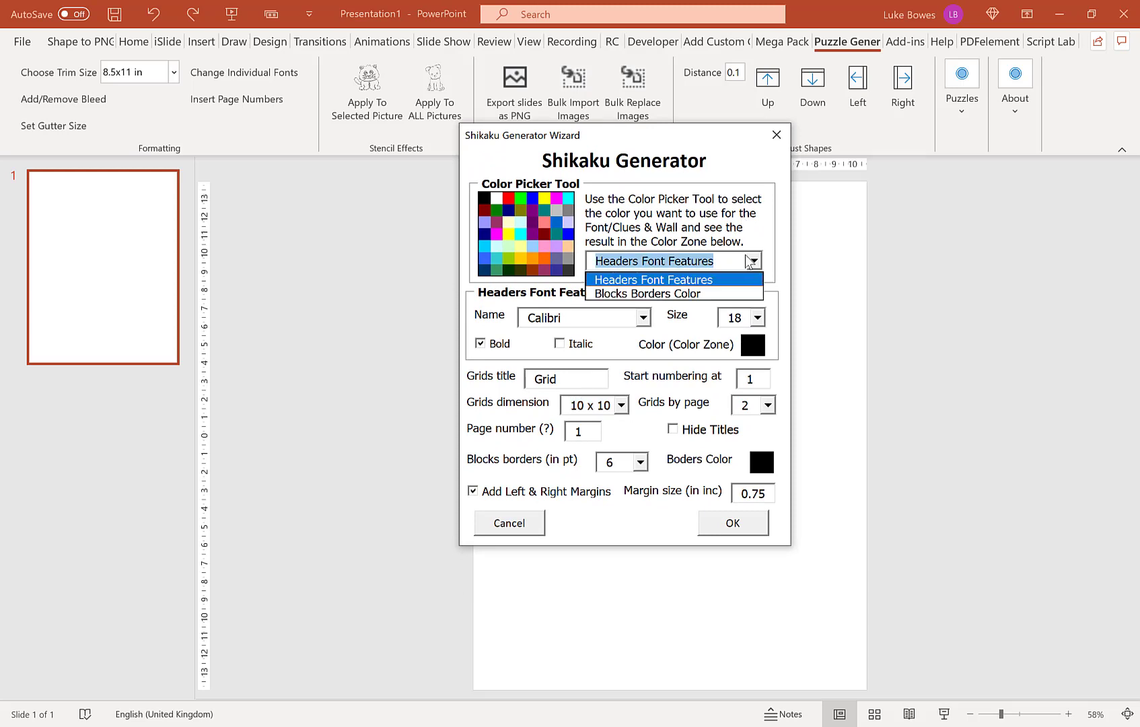
left_click(679, 281)
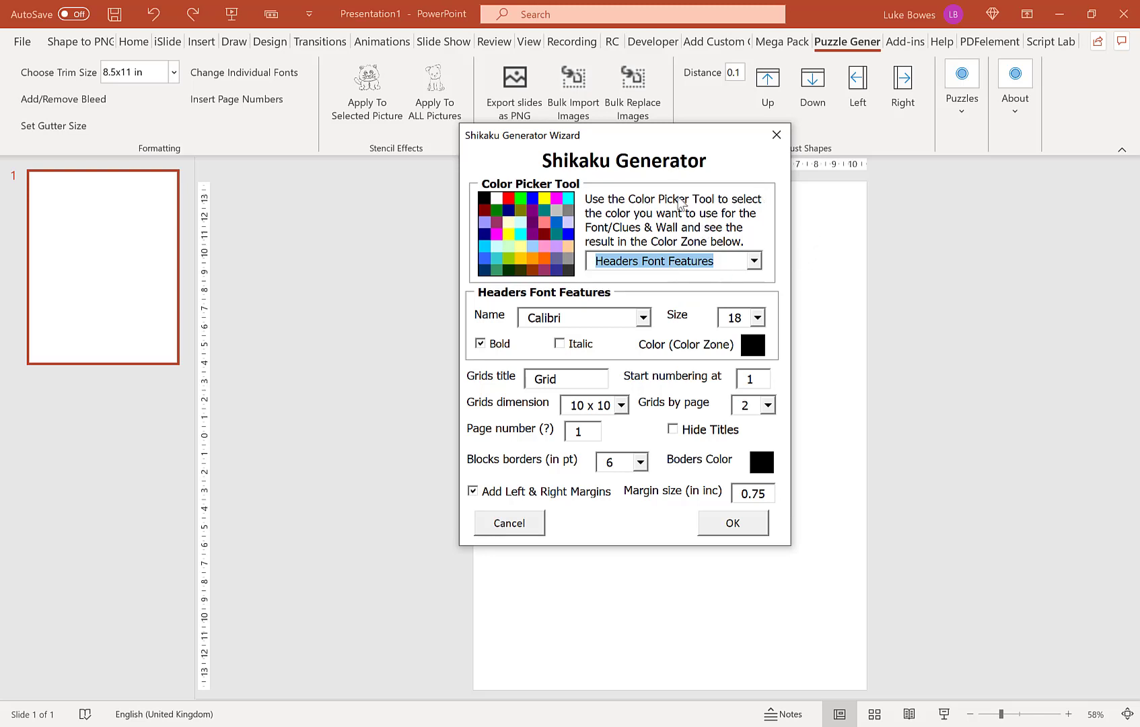
left_click(568, 260)
left_click(570, 271)
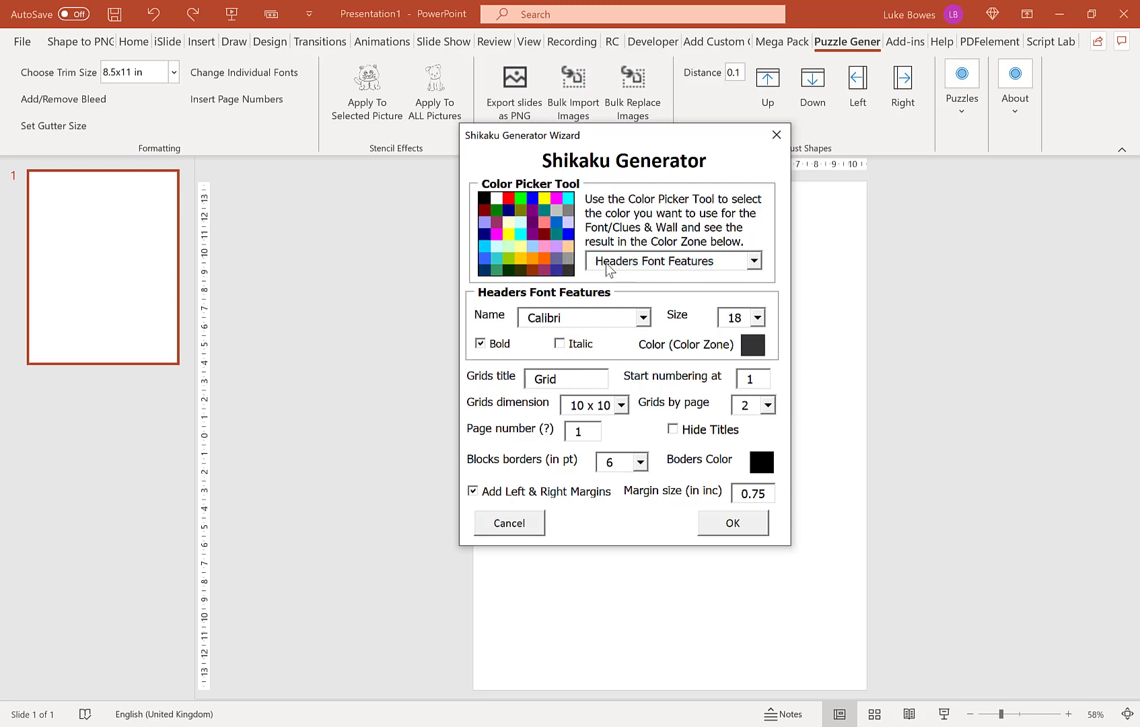
left_click(724, 265)
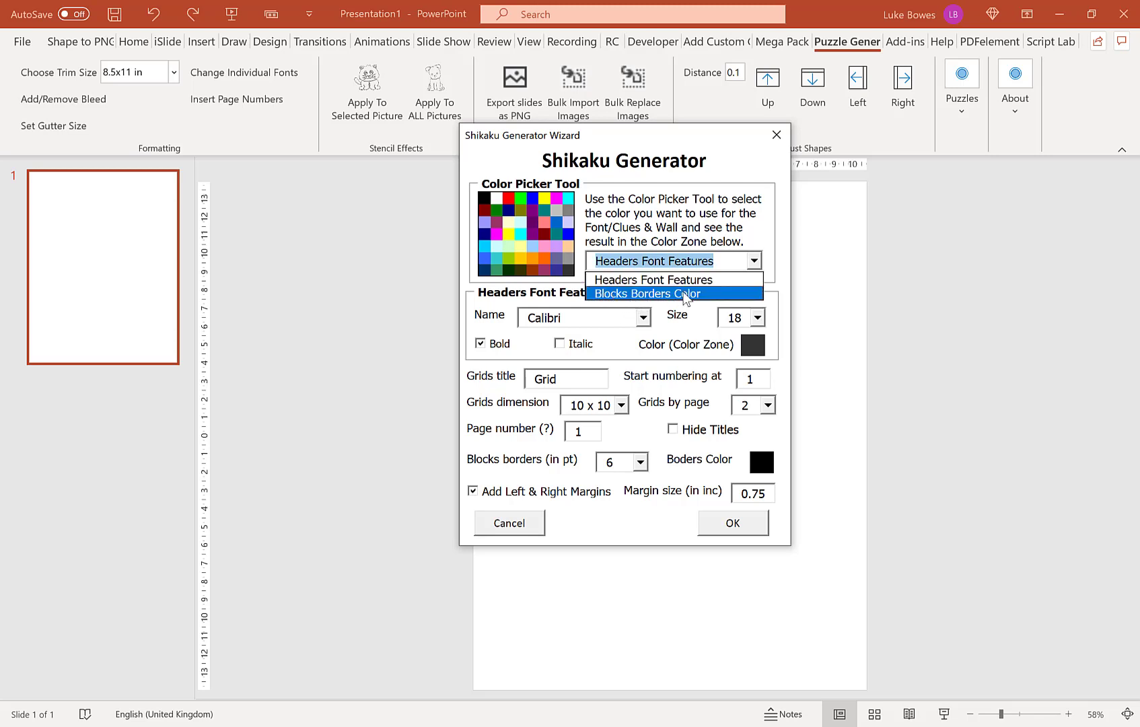
left_click(685, 296)
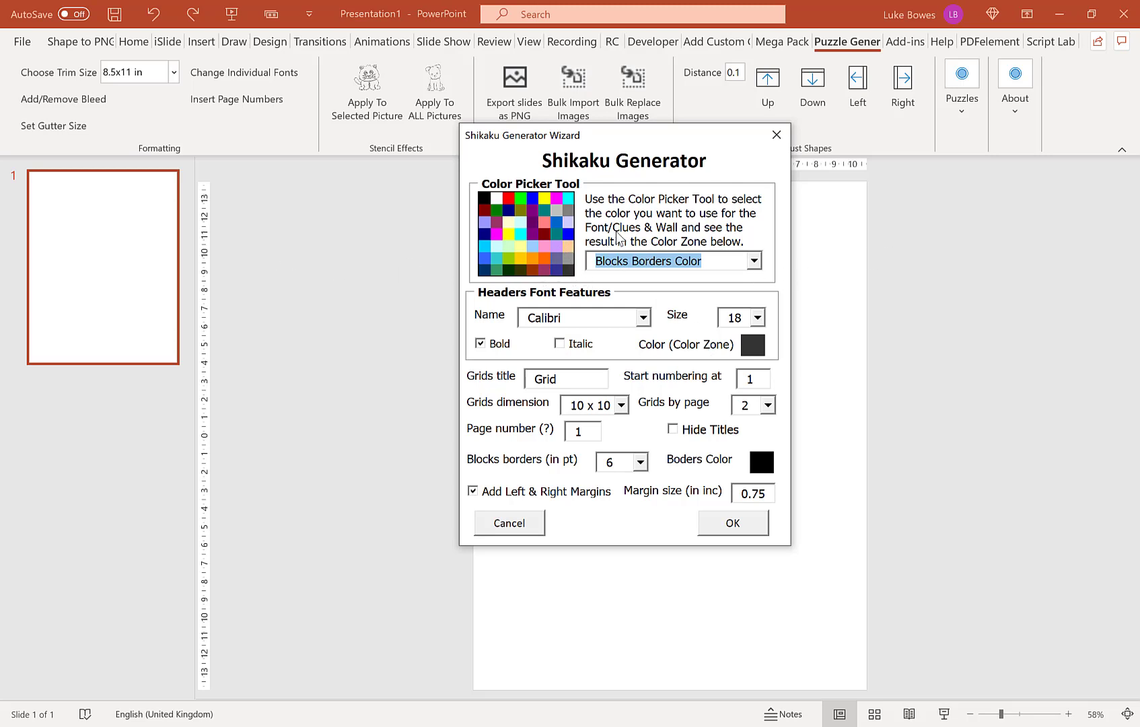
left_click_drag(648, 139, 665, 146)
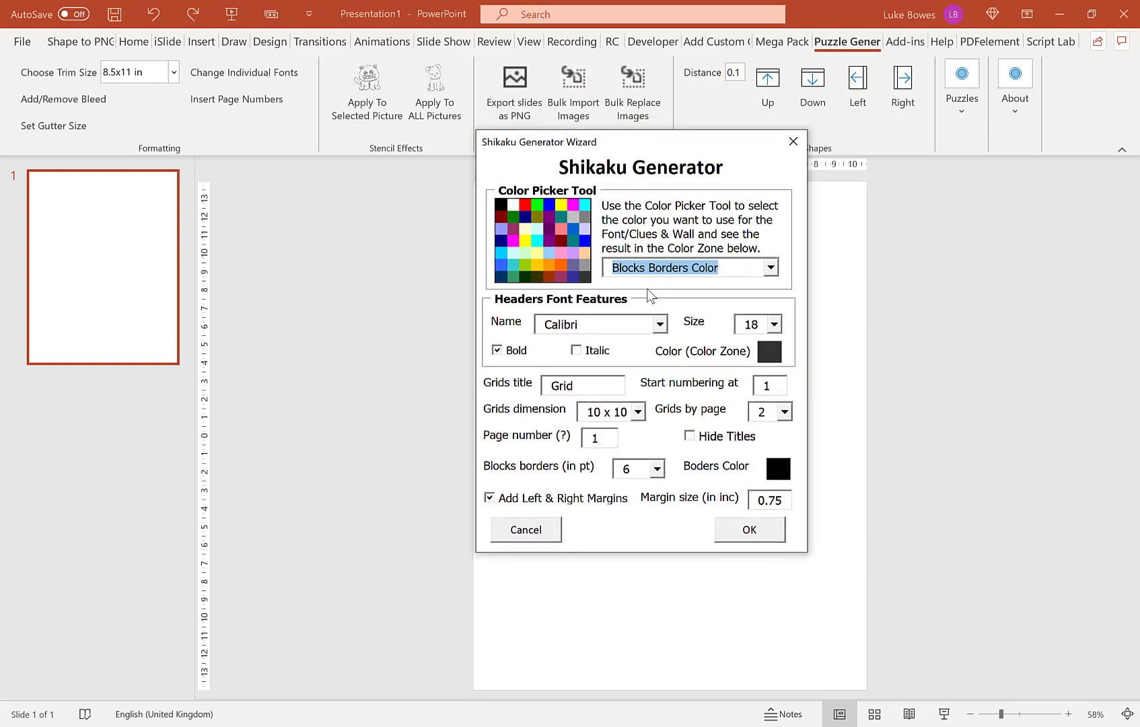
left_click(647, 325)
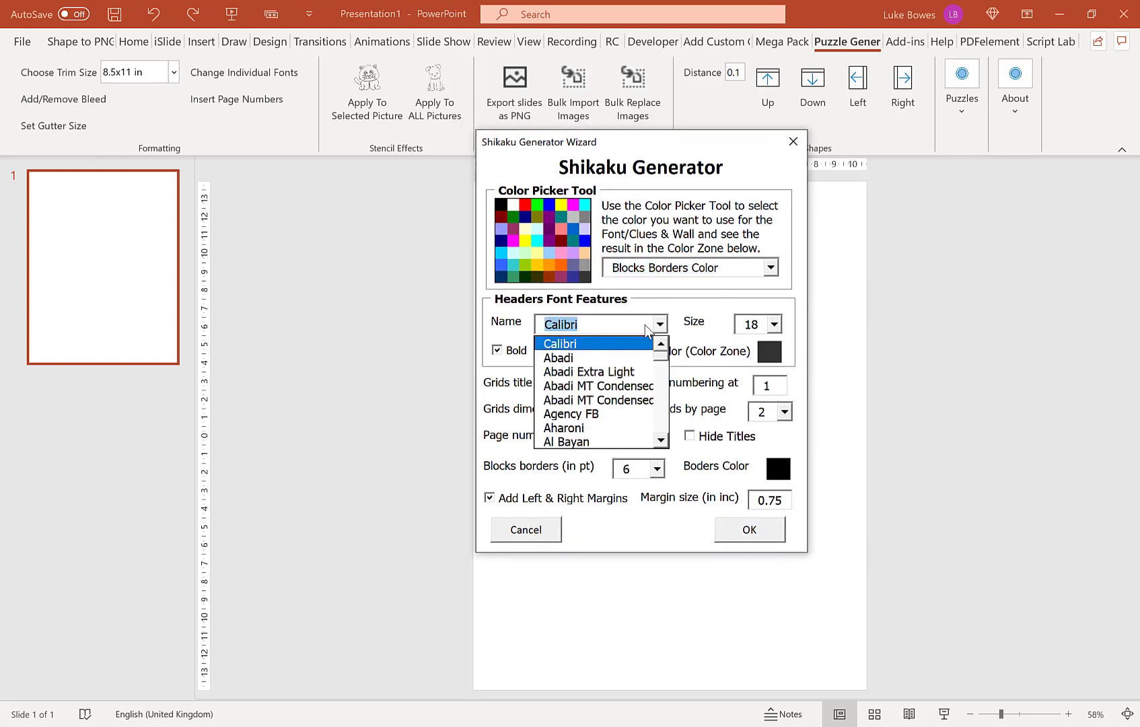
scroll(664, 370, "down", 10)
left_click_drag(663, 371, 648, 338)
left_click(657, 324)
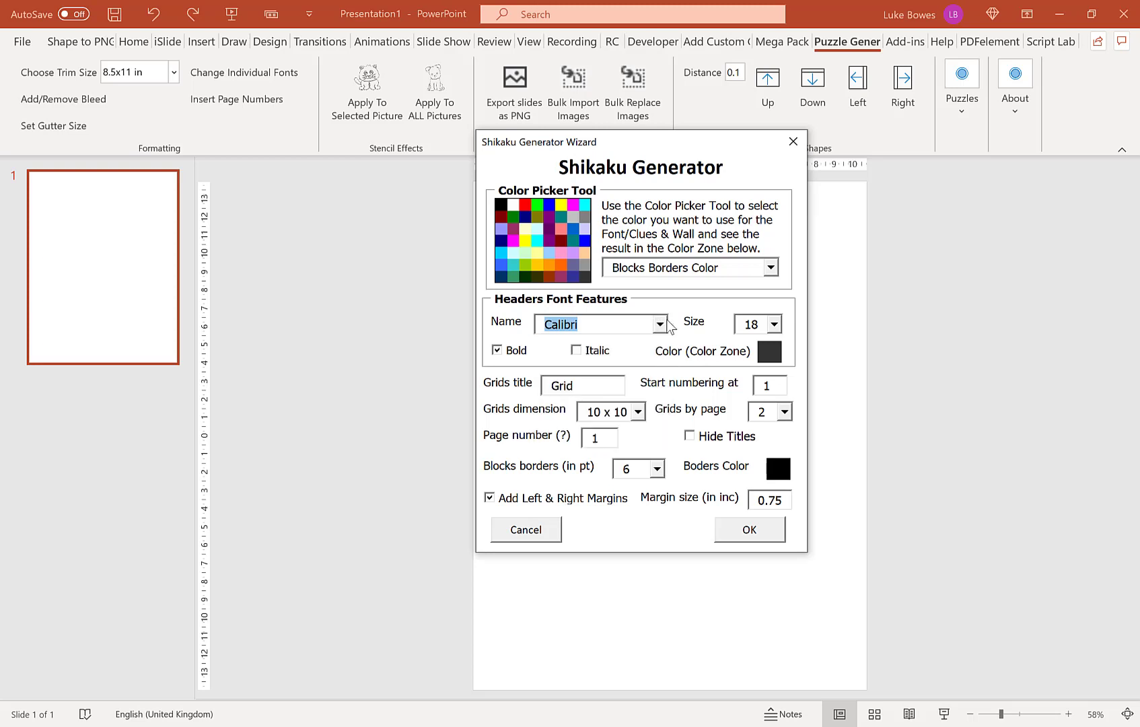
left_click(773, 324)
left_click(767, 339)
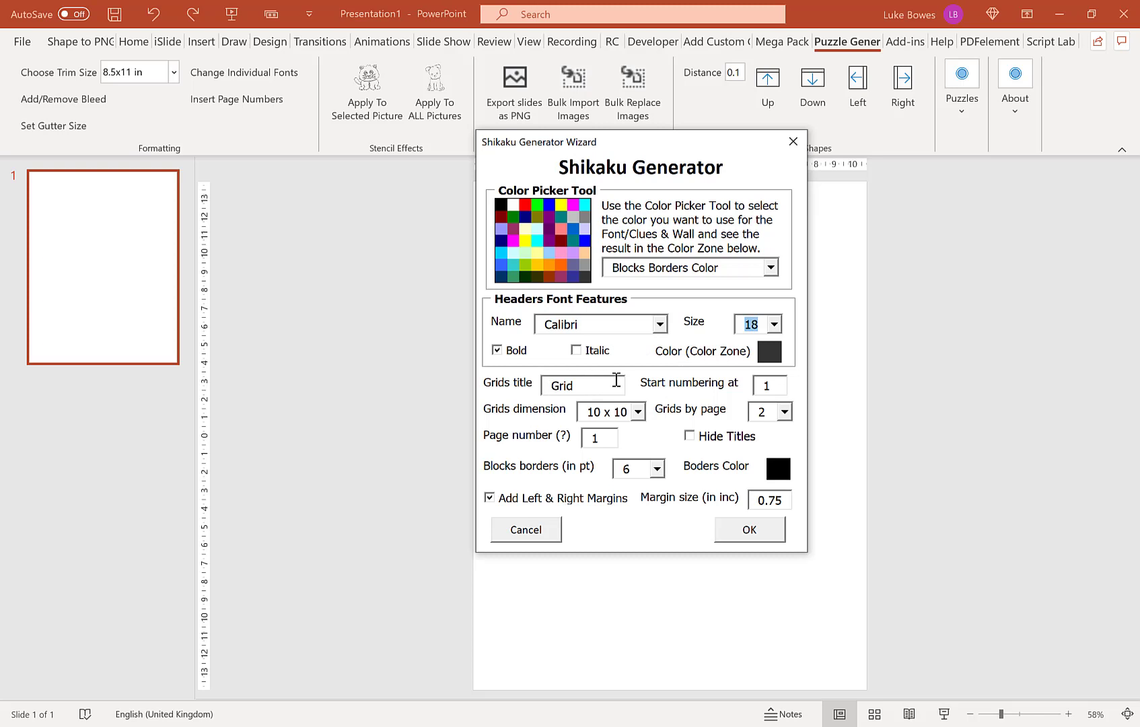
left_click_drag(617, 380, 522, 383)
left_click(559, 384)
left_click_drag(580, 384, 544, 386)
left_click(564, 385)
double_click(777, 385)
type("21")
left_click_drag(777, 386, 729, 389)
type("1")
left_click(637, 412)
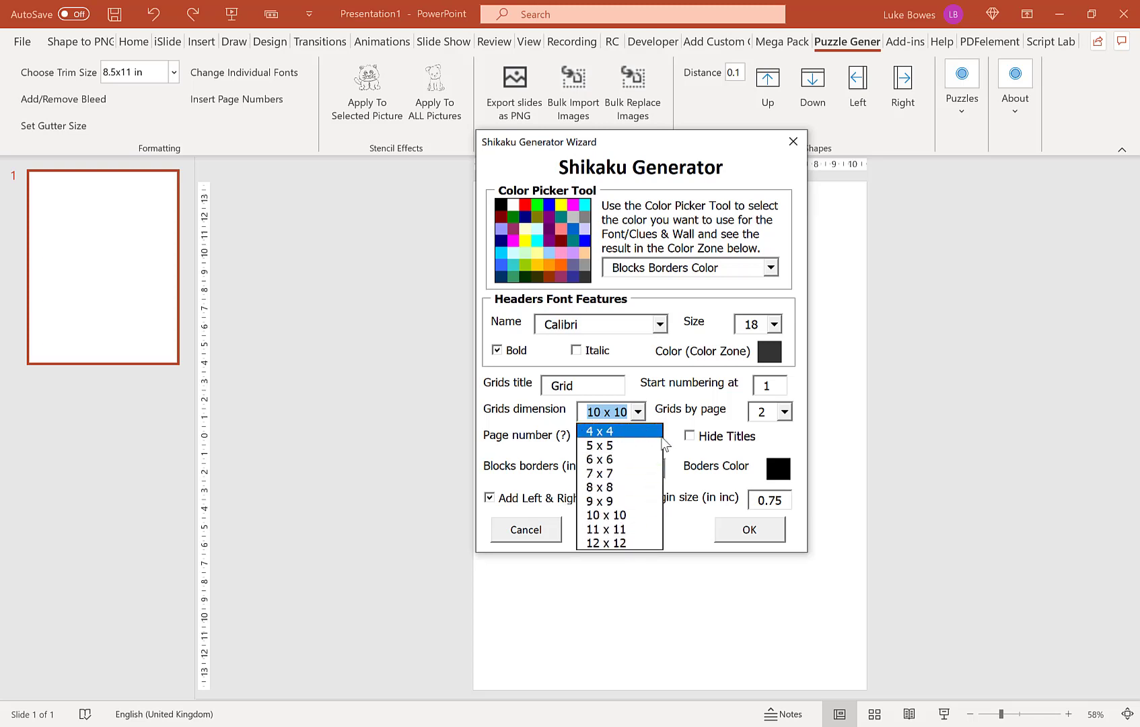
Try 12 x 12 grids, then 4 x 4 grids with 6 grids per page
left_click(644, 543)
key("Tab")
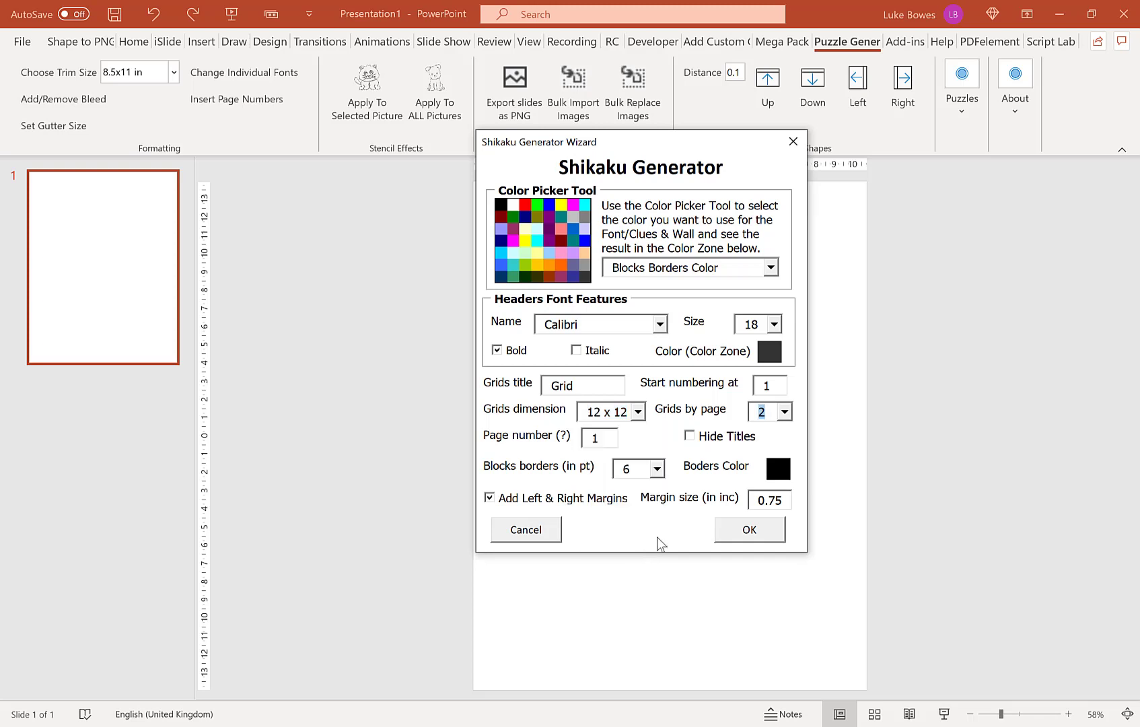
left_click(784, 412)
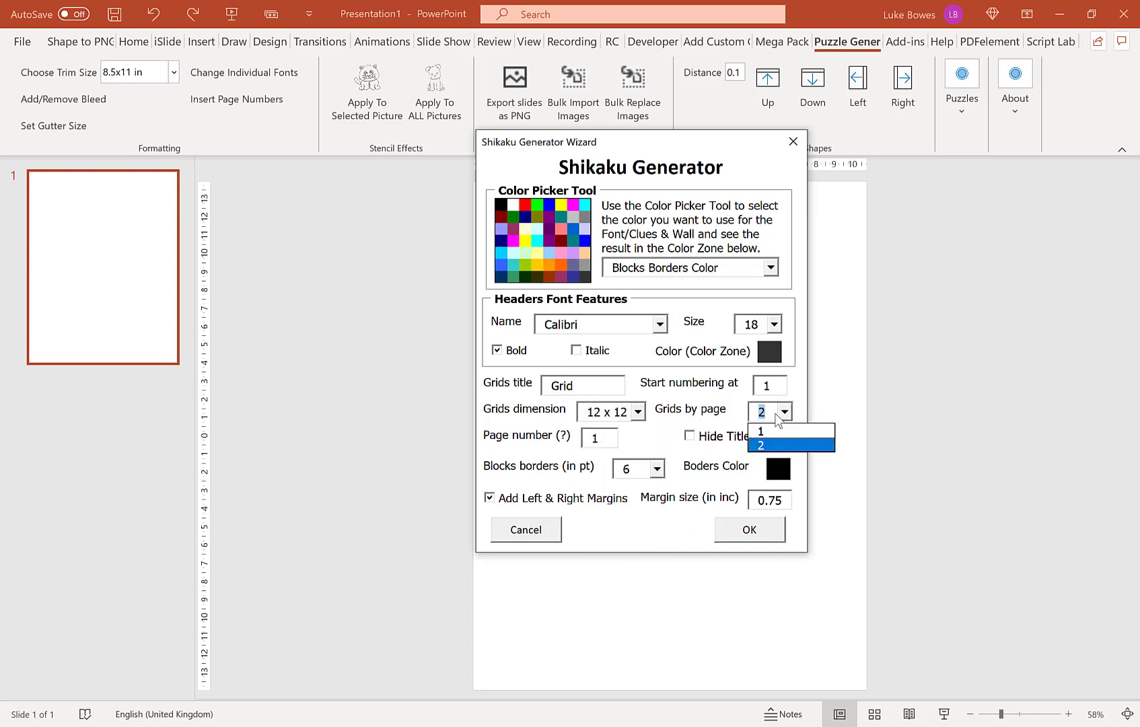
left_click(626, 411)
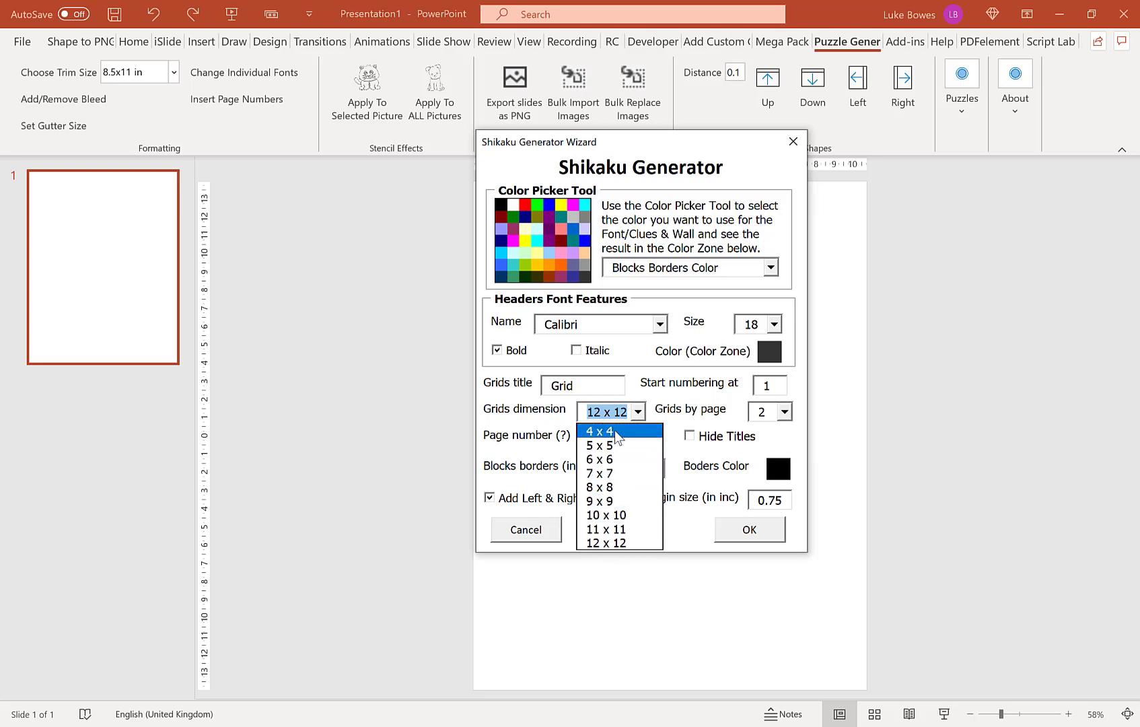
left_click(615, 430)
left_click(784, 411)
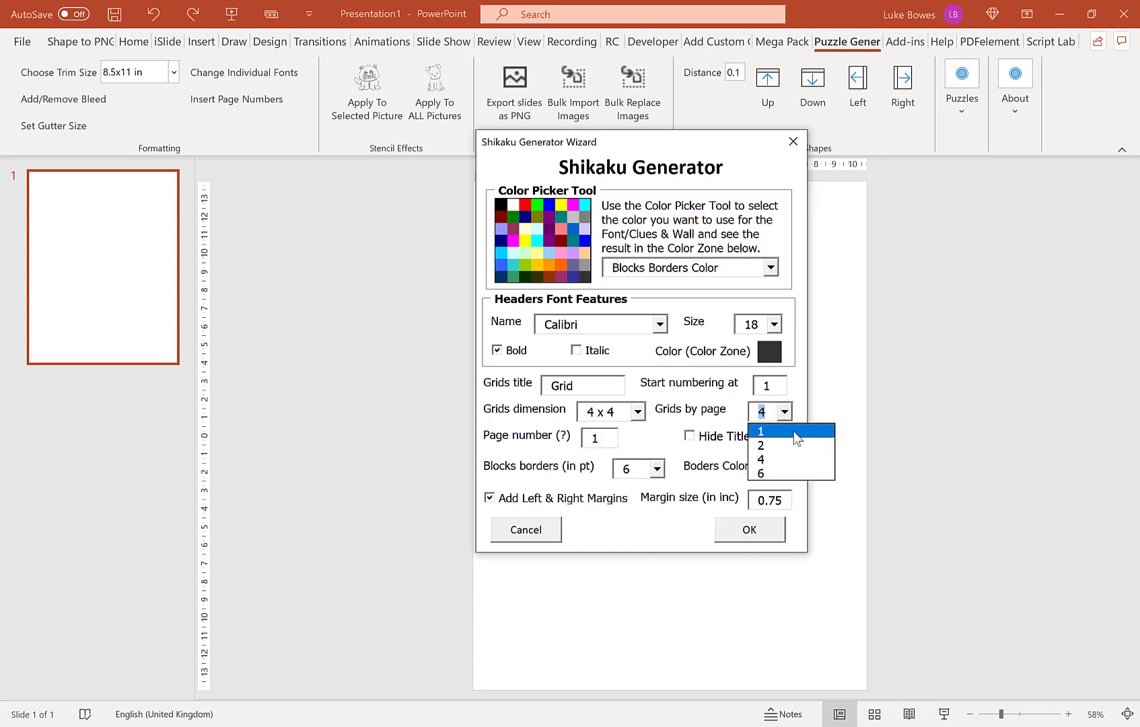
left_click(768, 473)
Try 5 x 5, 6 x 6 and 7 x 7 grid sizes, checking grids per page
left_click(638, 412)
left_click(609, 445)
left_click(638, 412)
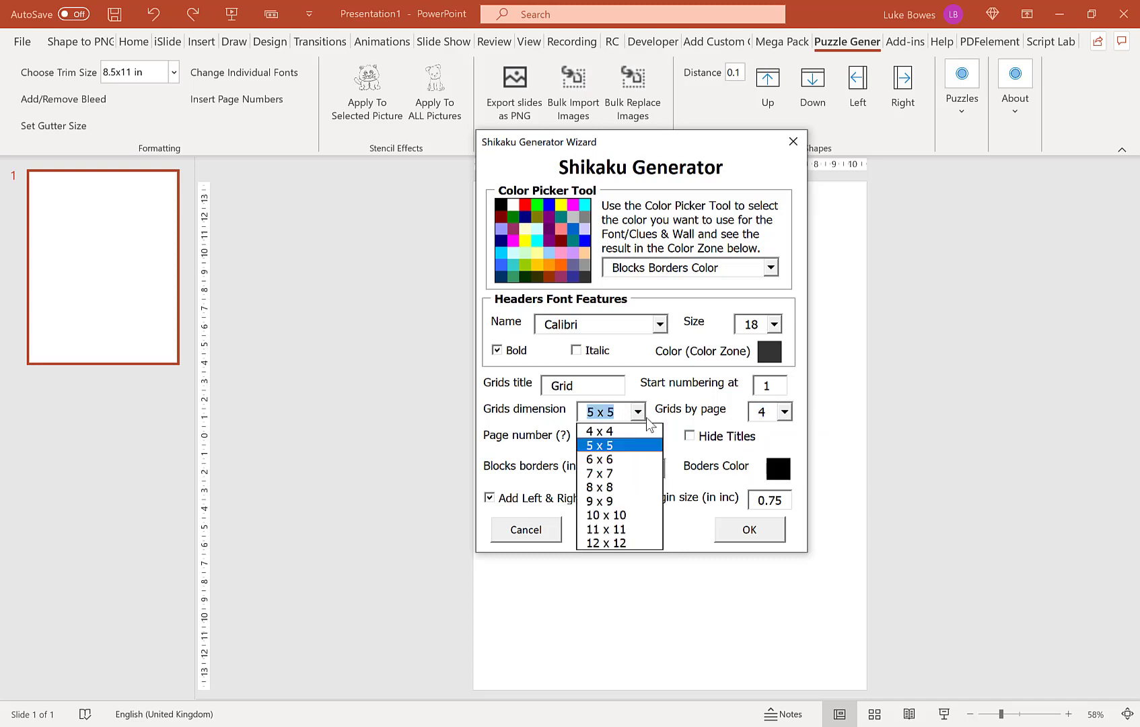
left_click(785, 412)
left_click(771, 473)
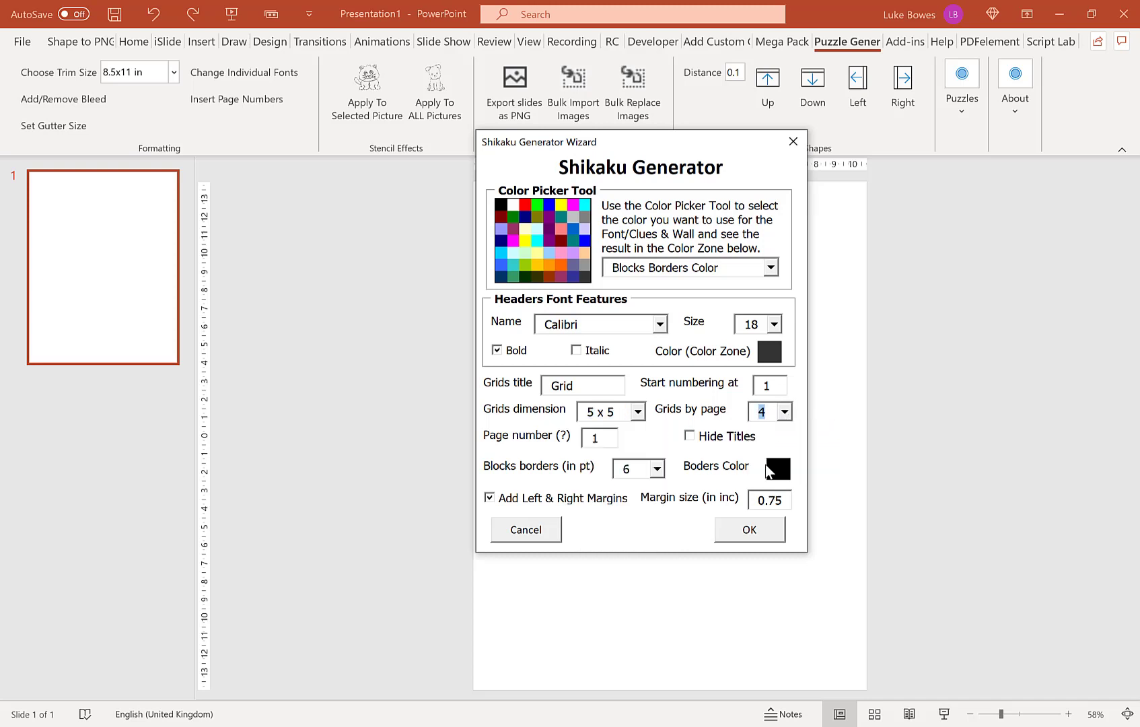
left_click(638, 412)
left_click(620, 460)
left_click(785, 412)
left_click(769, 473)
left_click(638, 412)
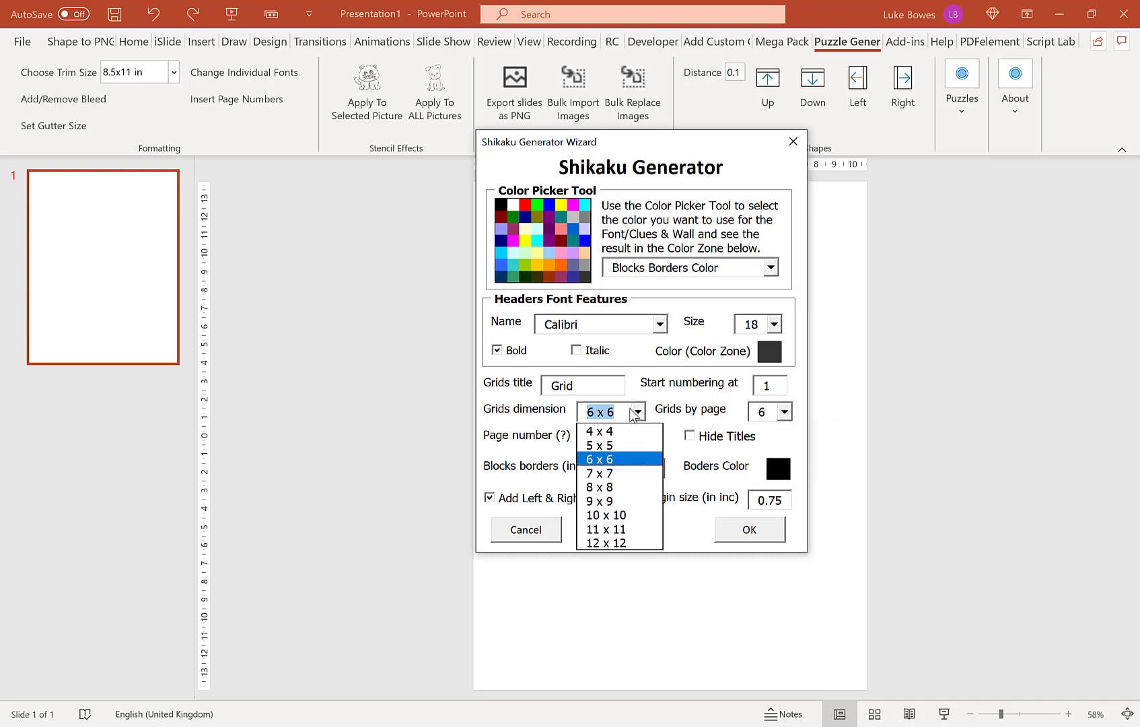
left_click(624, 473)
left_click(785, 411)
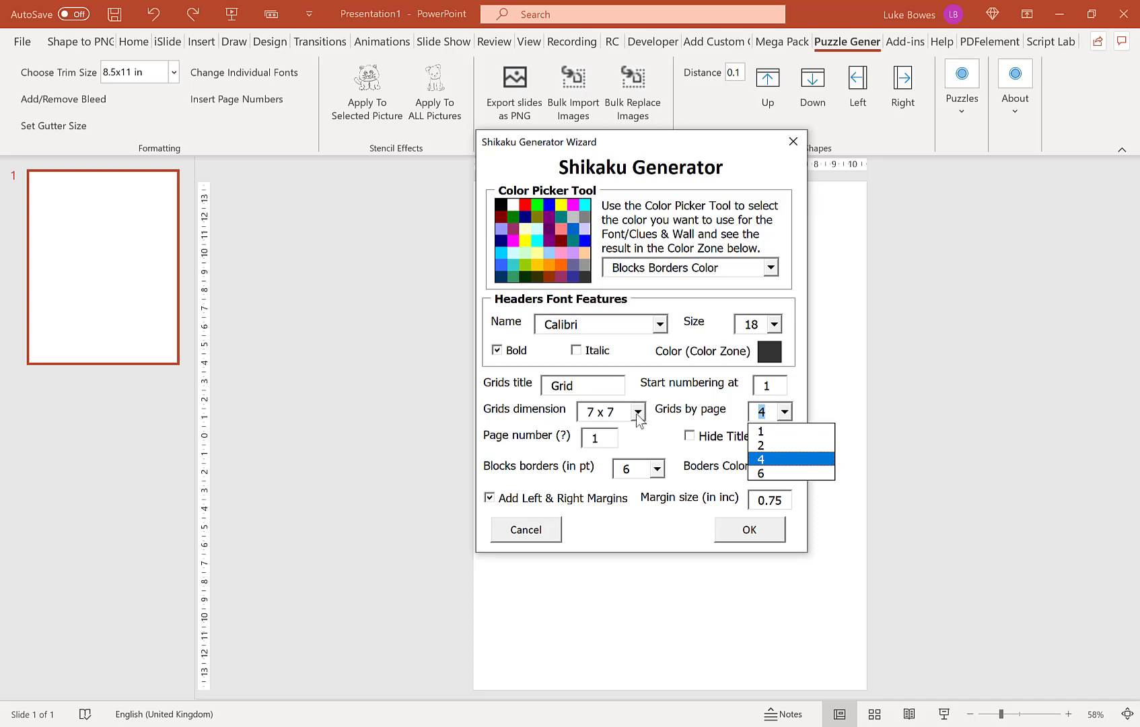
Try 8 x 8, 9 x 9 and 10 x 10 grid sizes with 6 grids per page
left_click(638, 411)
left_click(624, 487)
left_click(785, 411)
left_click(764, 474)
left_click(614, 411)
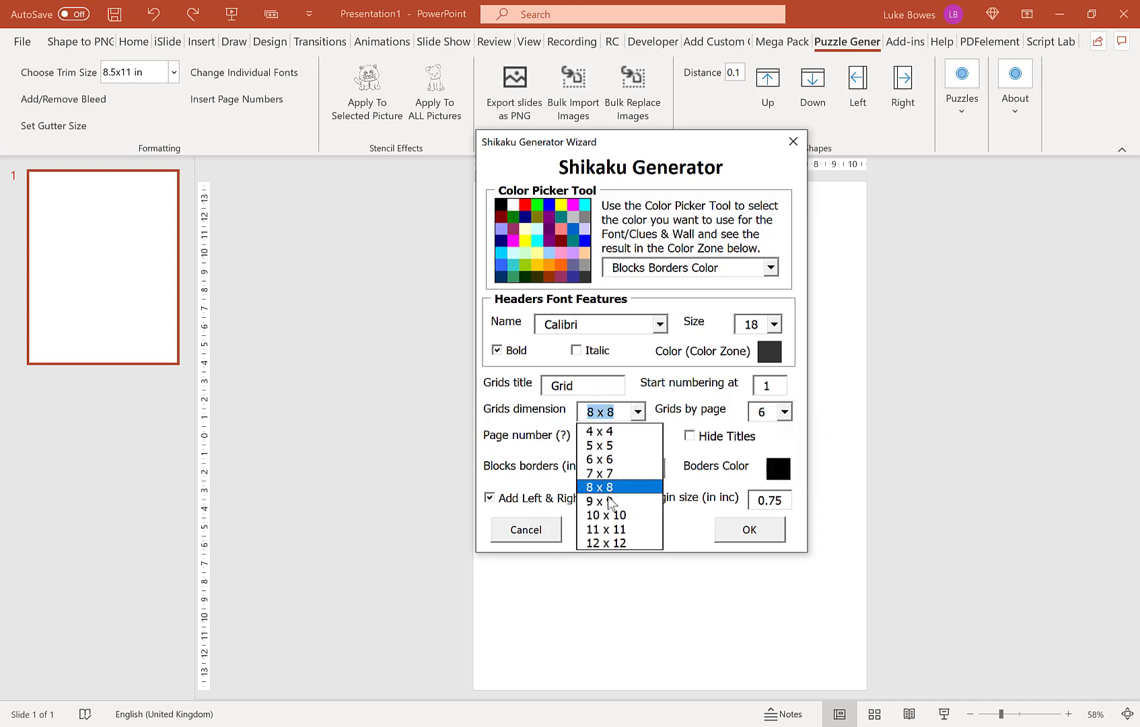
left_click(611, 502)
left_click(785, 411)
left_click(764, 473)
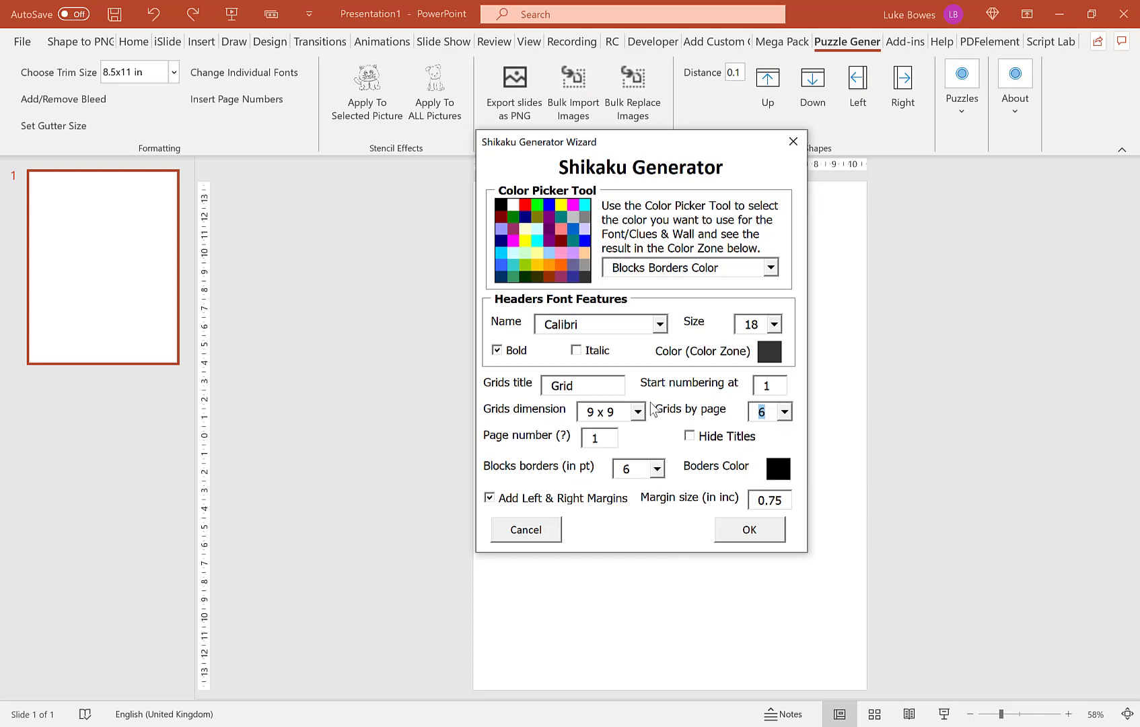
left_click(638, 411)
left_click(625, 514)
left_click(785, 411)
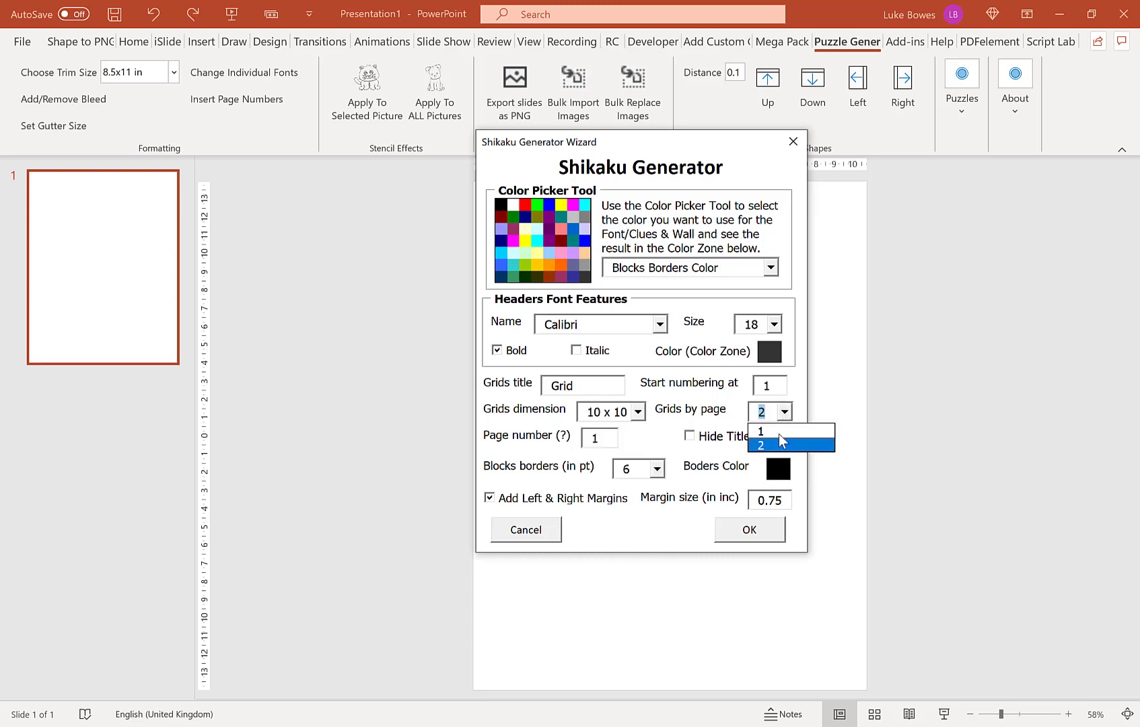
Settle on 4 x 4 grids with 6 grids per page
left_click(636, 413)
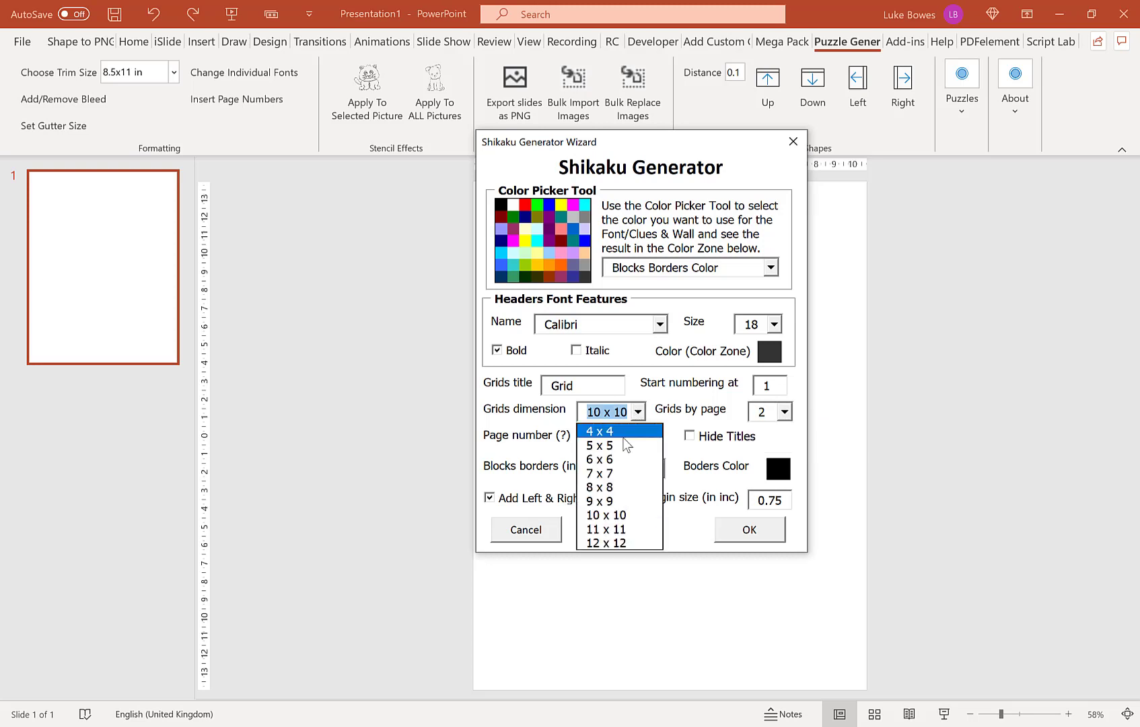
left_click(624, 434)
left_click(785, 411)
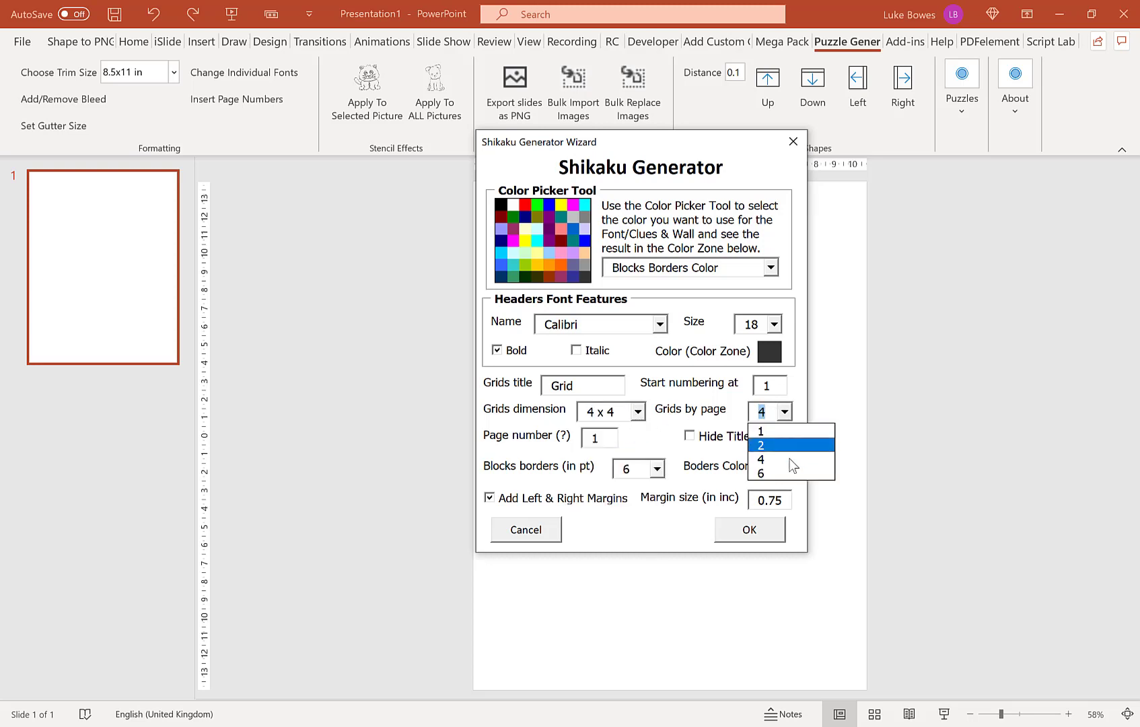
left_click(782, 473)
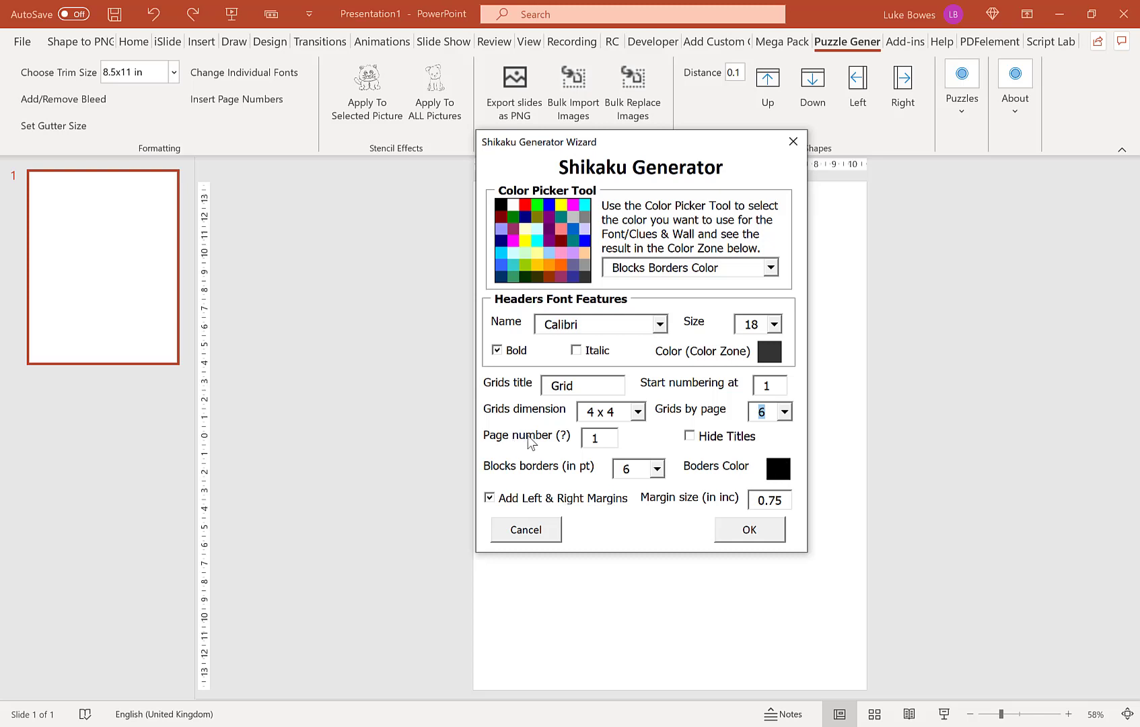
Change the page number from 1 to 5 and review the block borders thickness setting
left_click(608, 438)
double_click(605, 438)
left_click(657, 468)
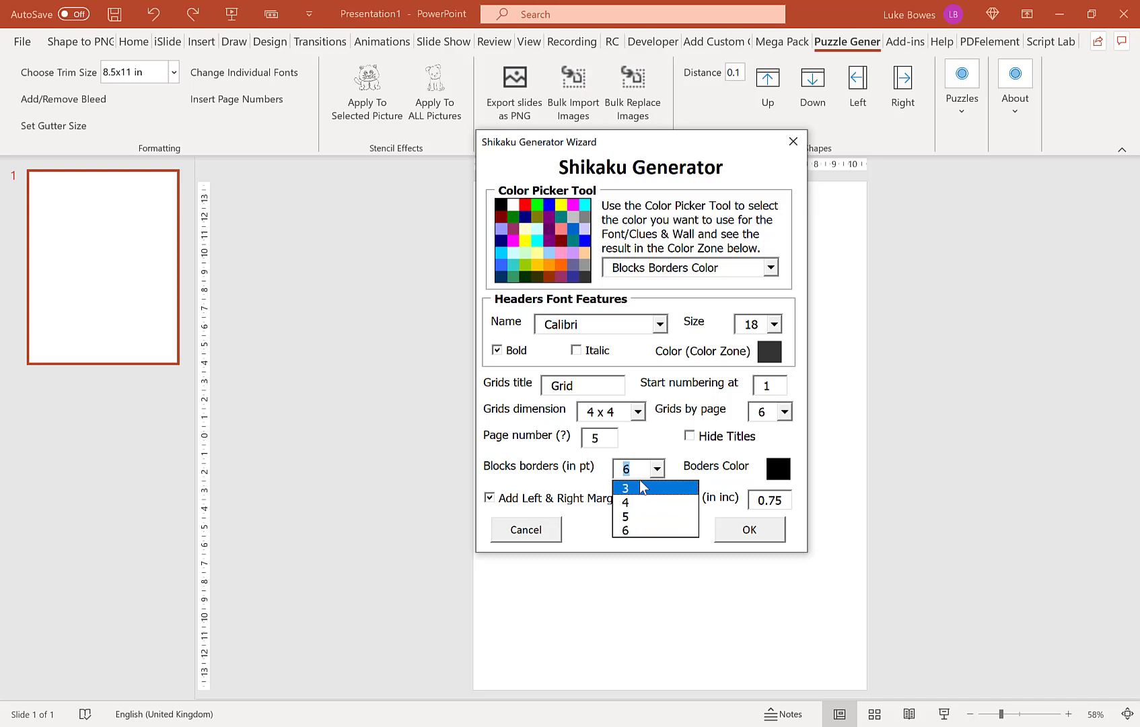
Keep 6 pt block borders and a 0.75 margin, then generate the 4 x 4 Shikaku grids
left_click(627, 532)
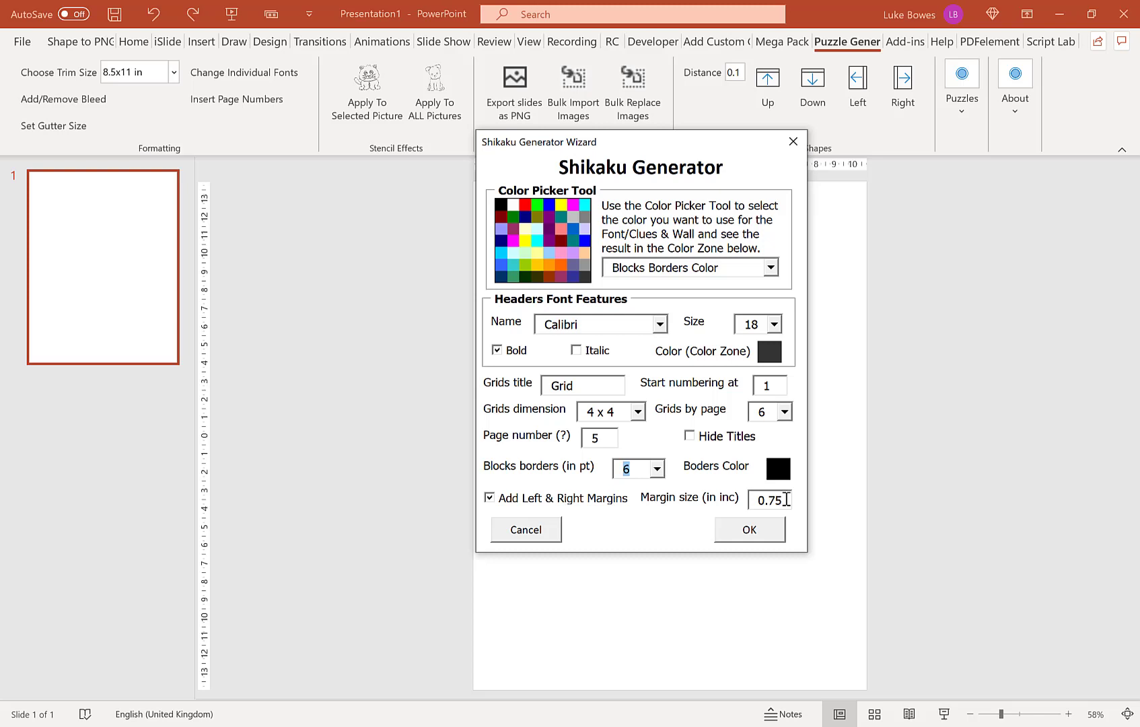
left_click_drag(786, 499, 755, 499)
mouse_move(680, 145)
left_mouse_down()
mouse_move(663, 150)
mouse_move(649, 185)
mouse_move(720, 163)
mouse_move(808, 171)
mouse_move(682, 155)
left_mouse_up()
left_click(767, 545)
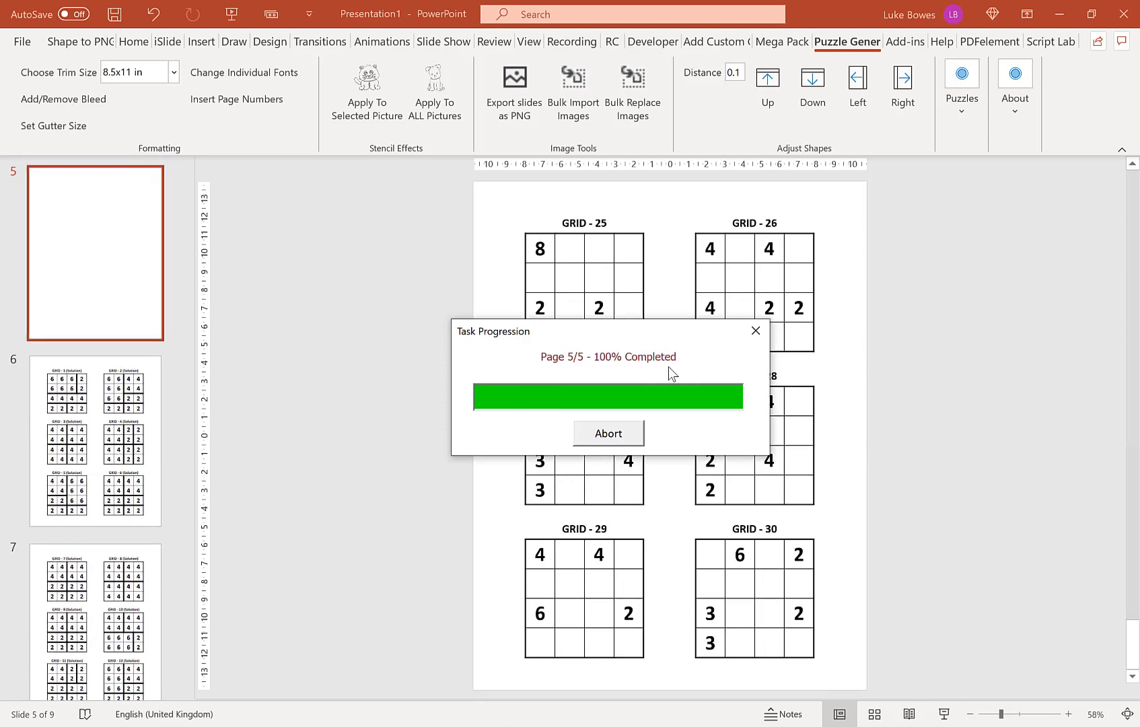
Dismiss the Procedure Completed message once grid generation reaches 100%
left_click(724, 444)
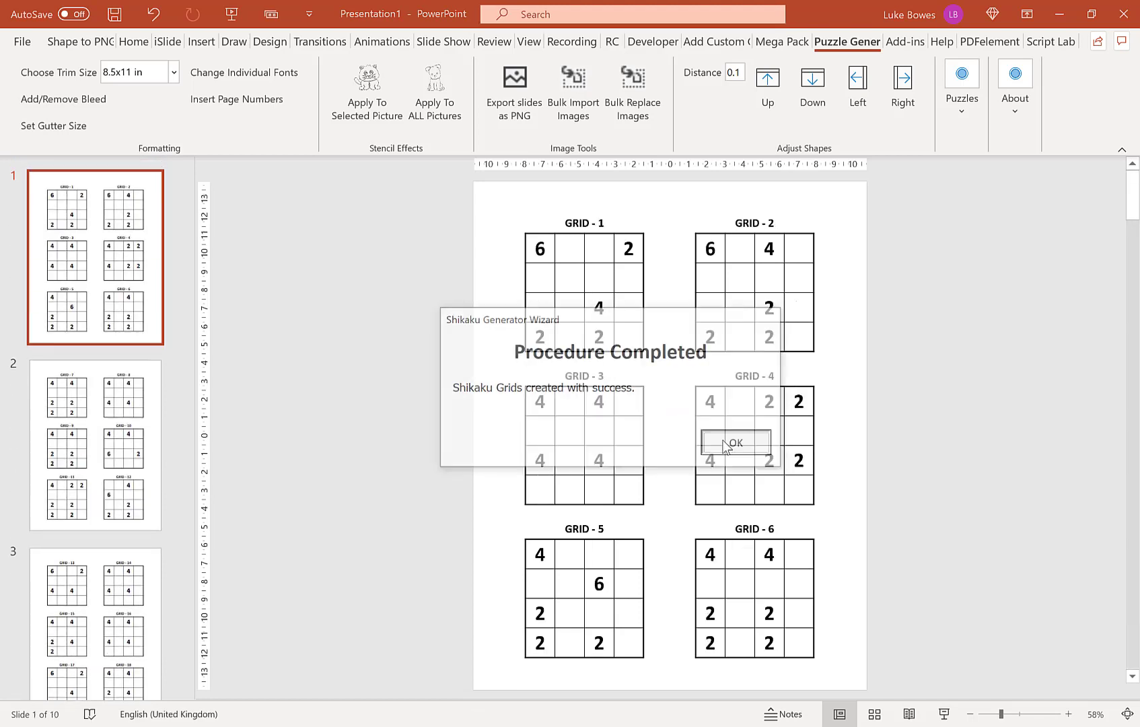
scroll(224, 395, "down", 2)
scroll(99, 325, "down", 5)
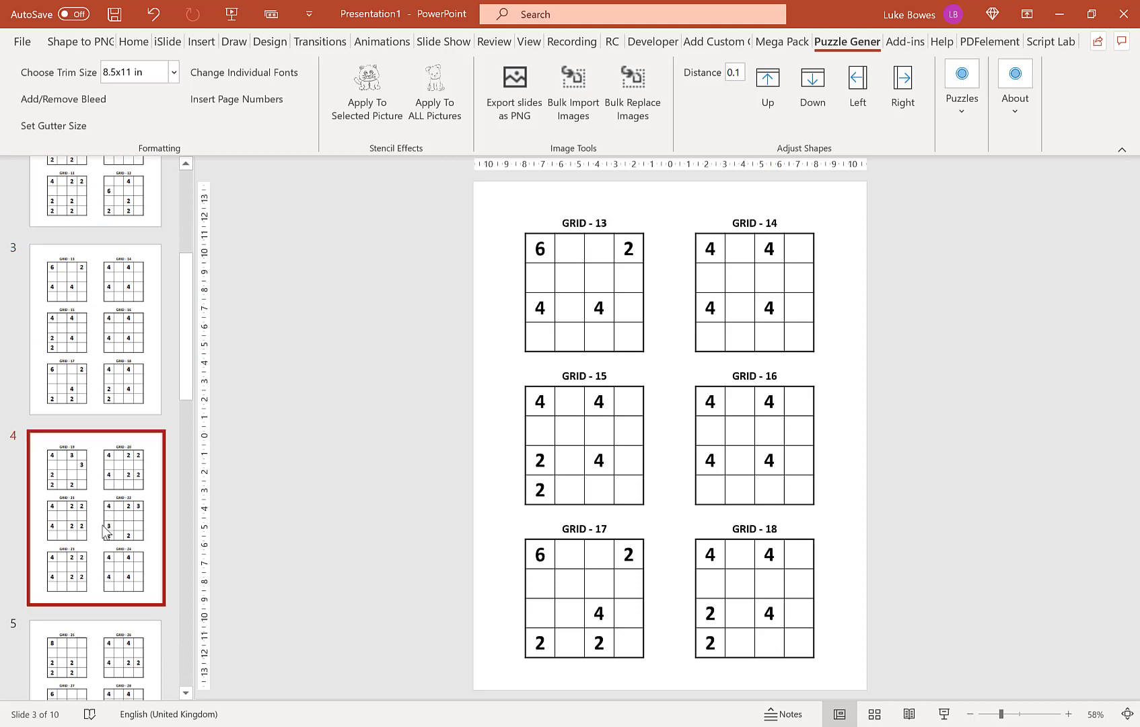
left_click(133, 324)
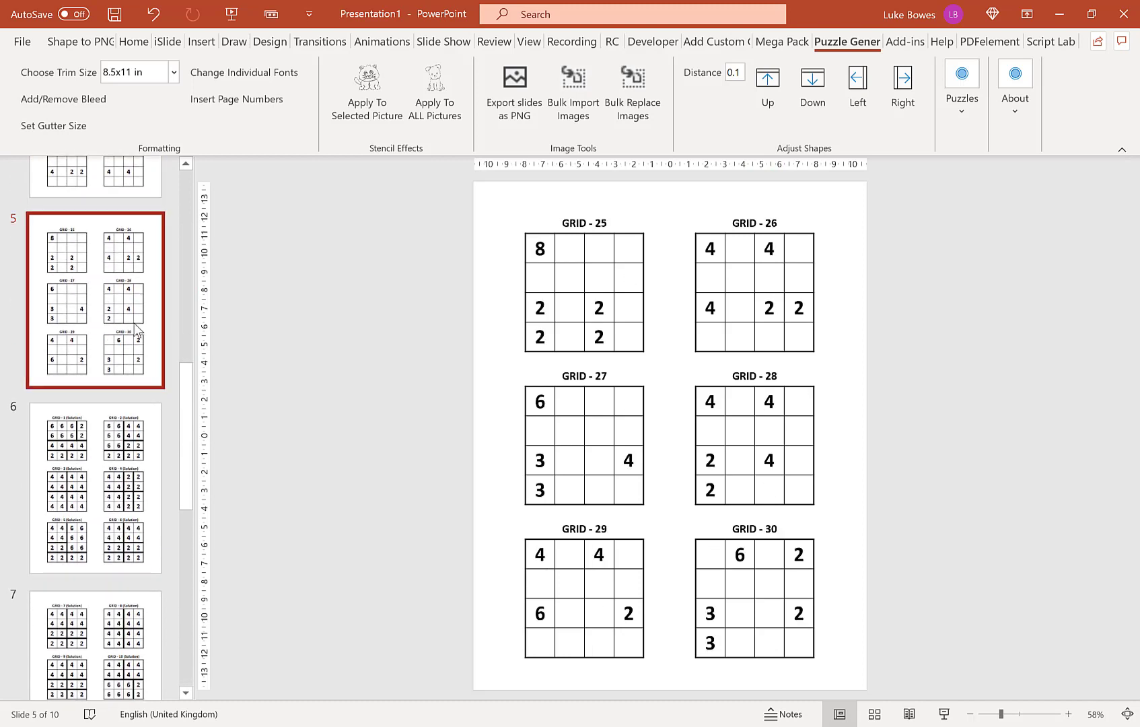
left_click(97, 436)
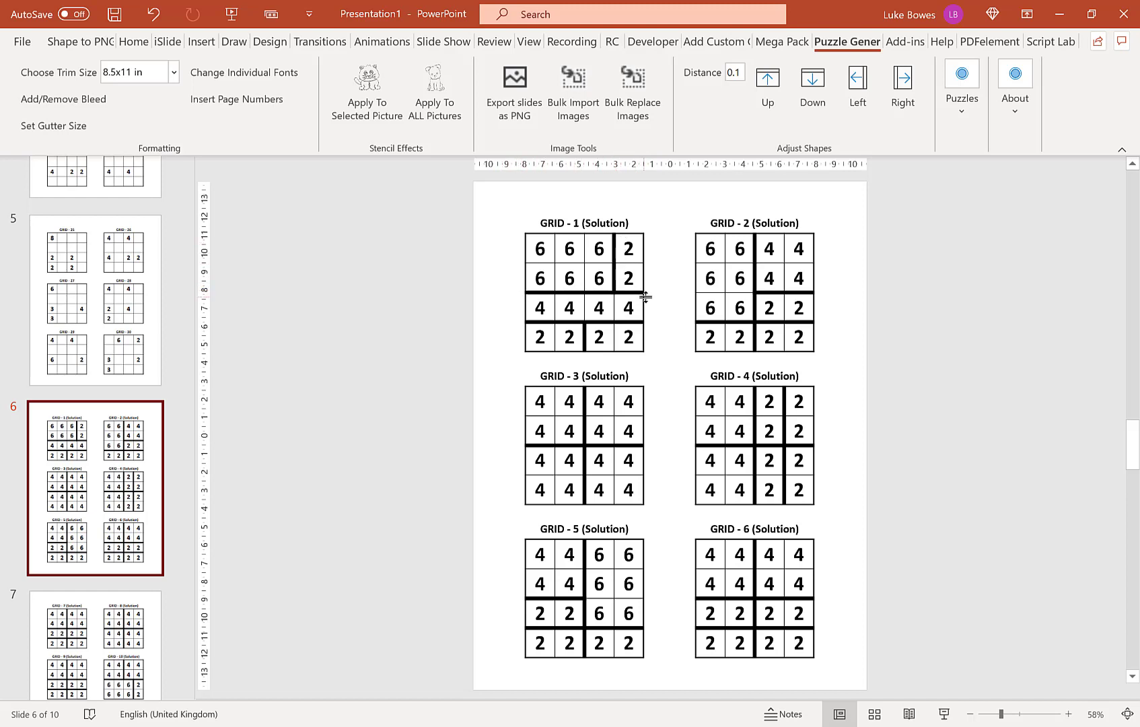
scroll(84, 415, "down", 3)
left_click(88, 404)
left_click(111, 522)
scroll(111, 522, "down", 3)
left_click(114, 444)
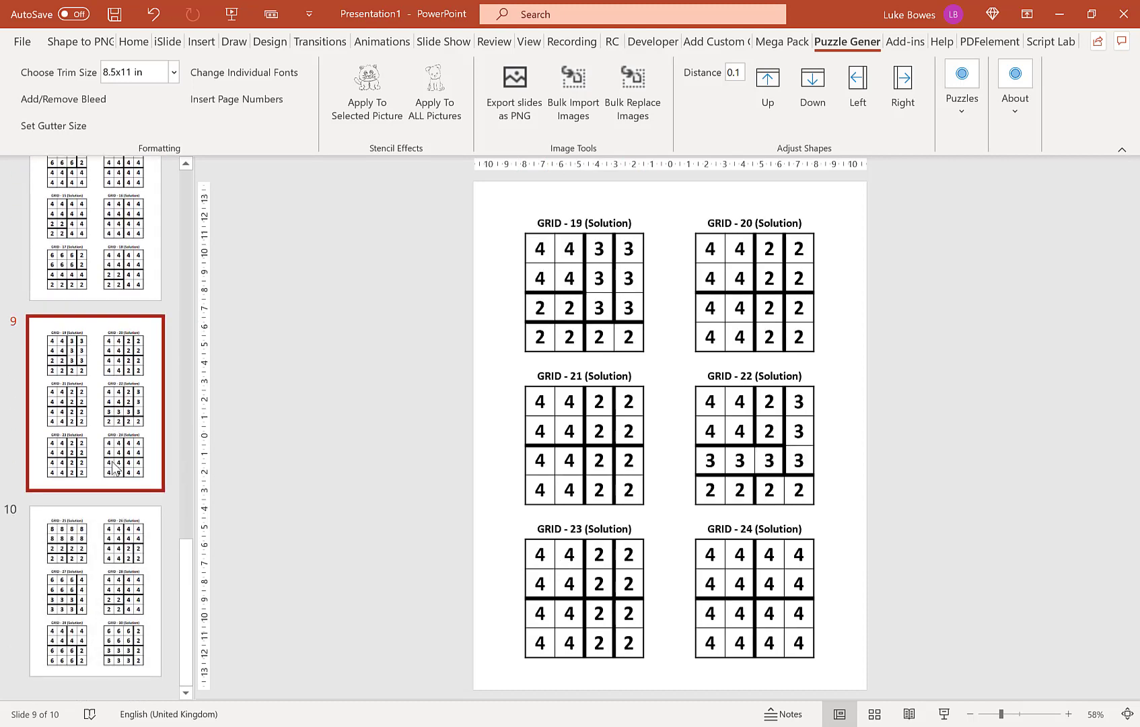
left_click(99, 551)
scroll(94, 356, "up", 10)
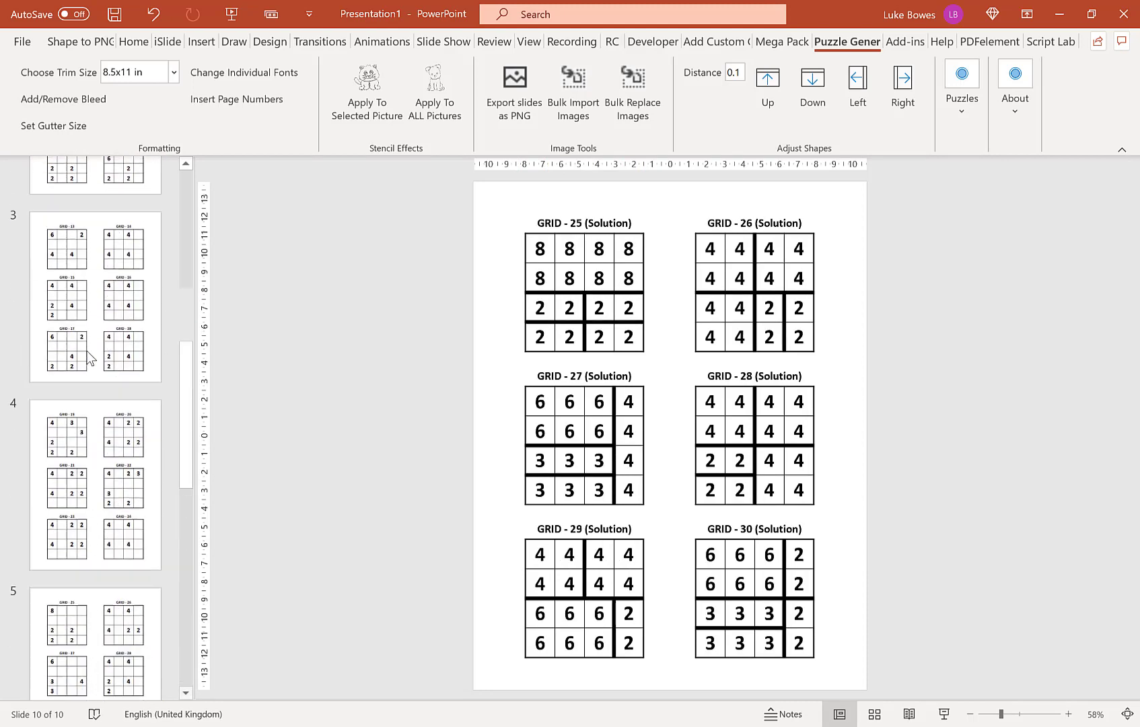
left_click(104, 248)
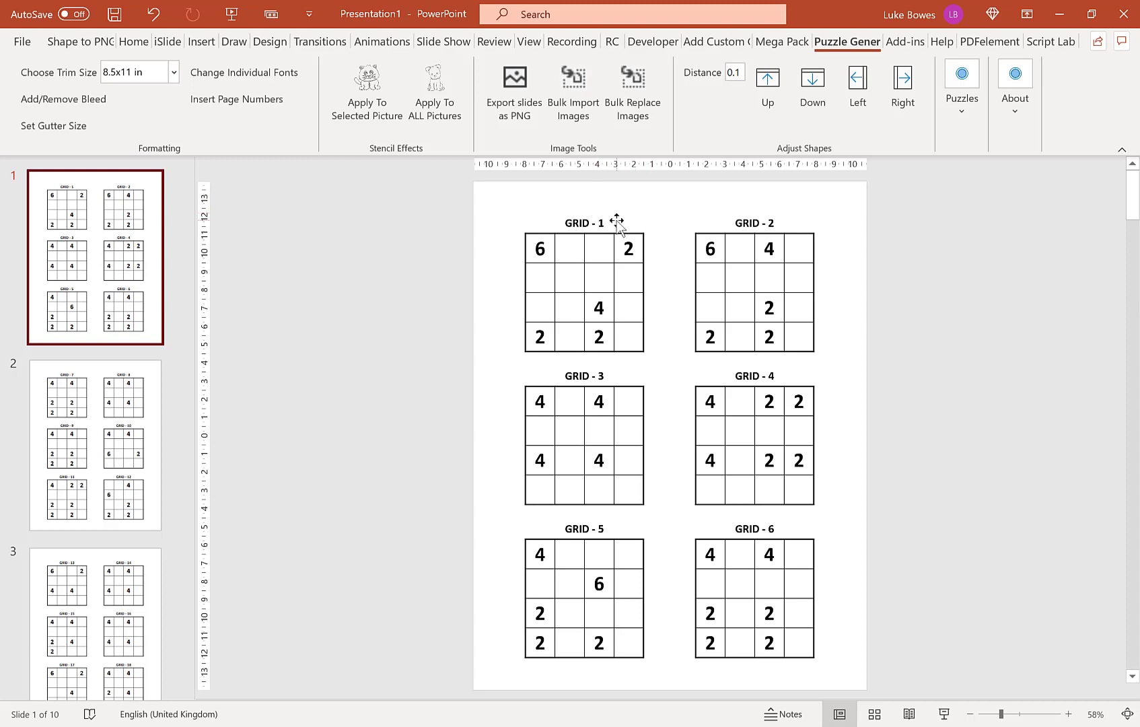
Select the six grid titles GRID - 1 through GRID - 6 on slide 1
left_click(592, 222)
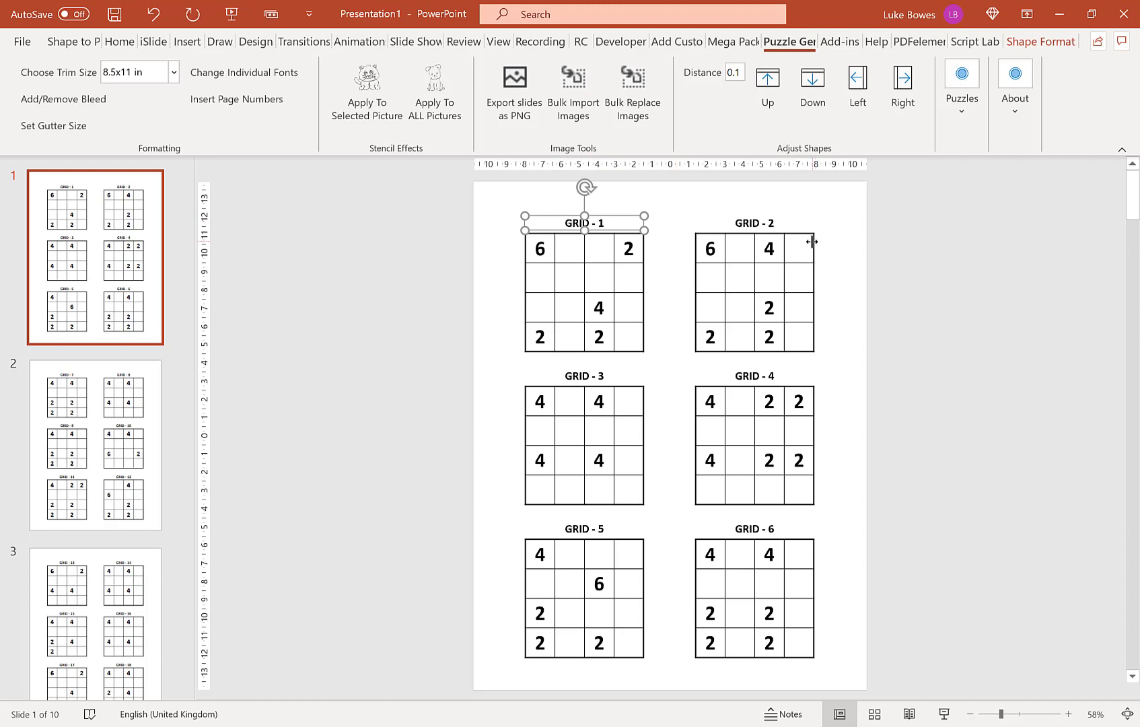
left_click(749, 223, "shift")
left_click(591, 377, "shift")
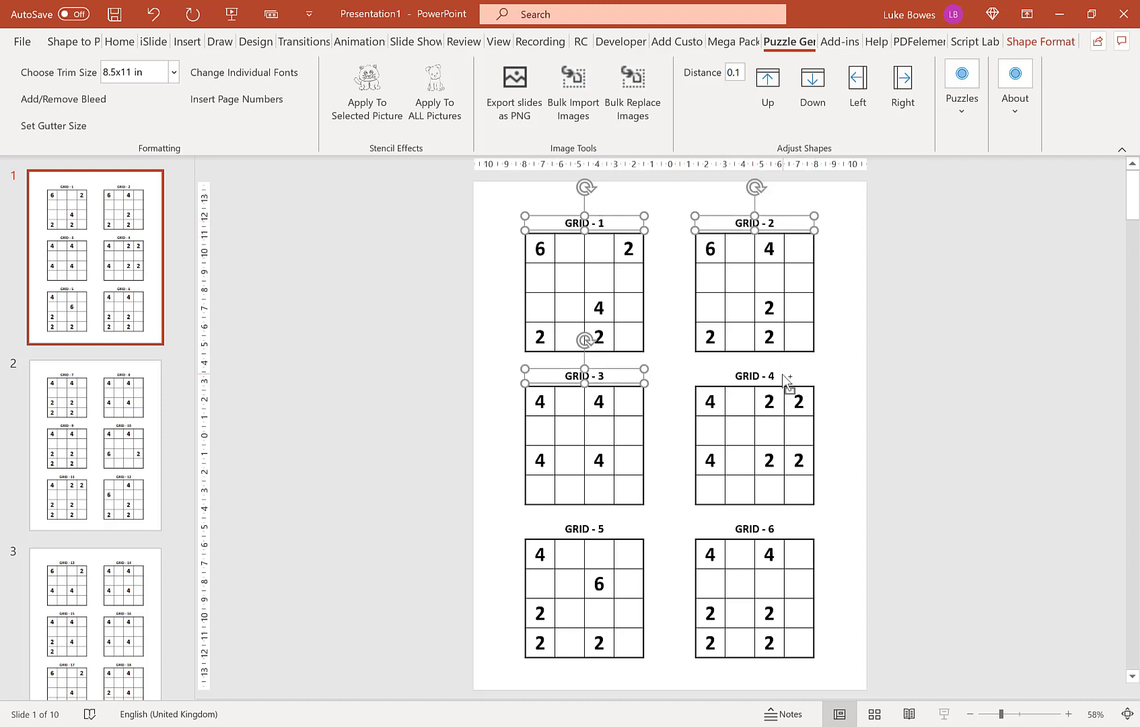
left_click(767, 375, "shift")
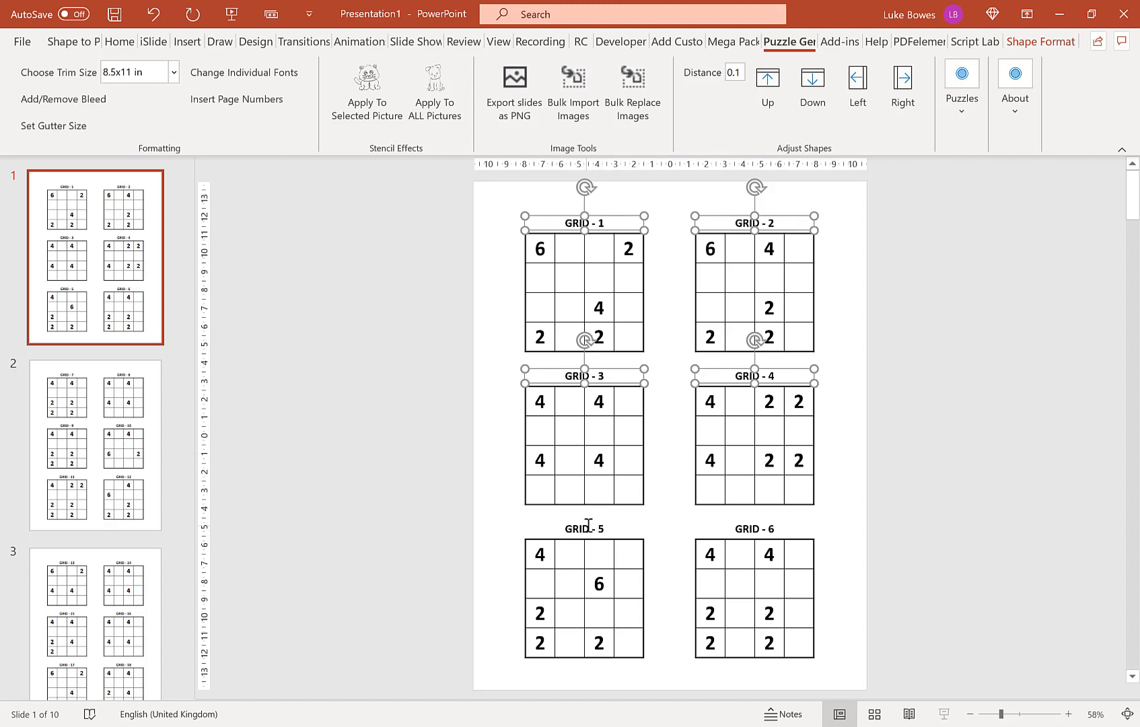
left_click(589, 527, "shift")
left_click(744, 527, "shift")
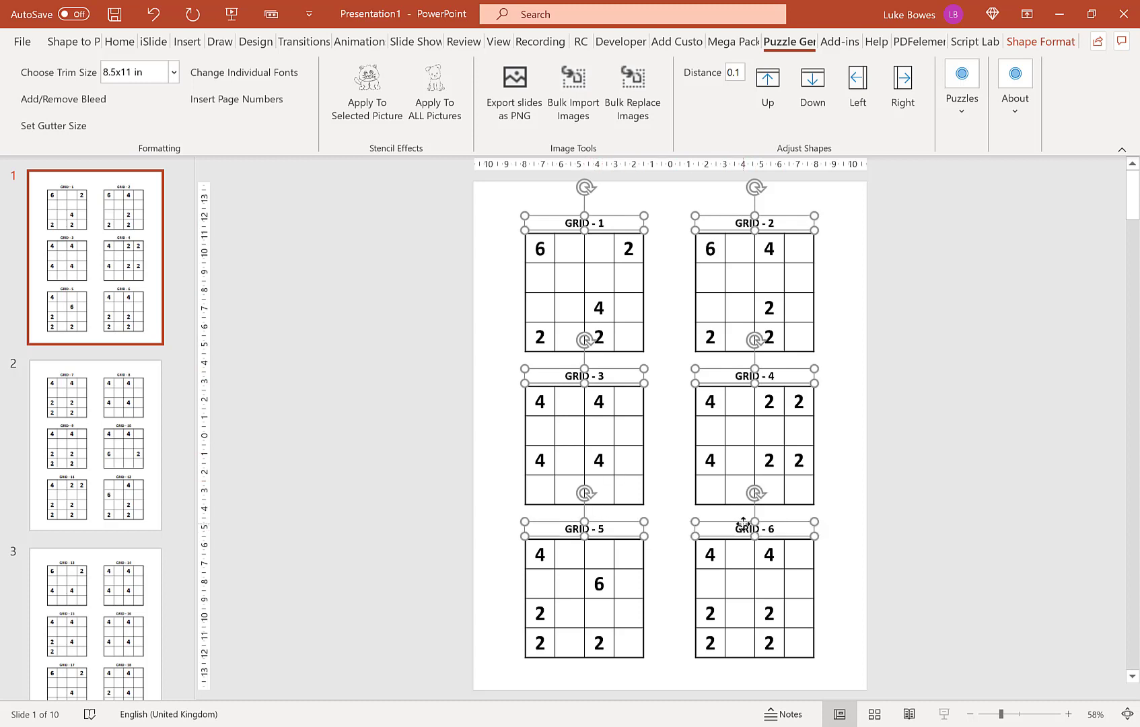
Change the selected titles' font to dark grey at size 26 and confirm
left_click(280, 76)
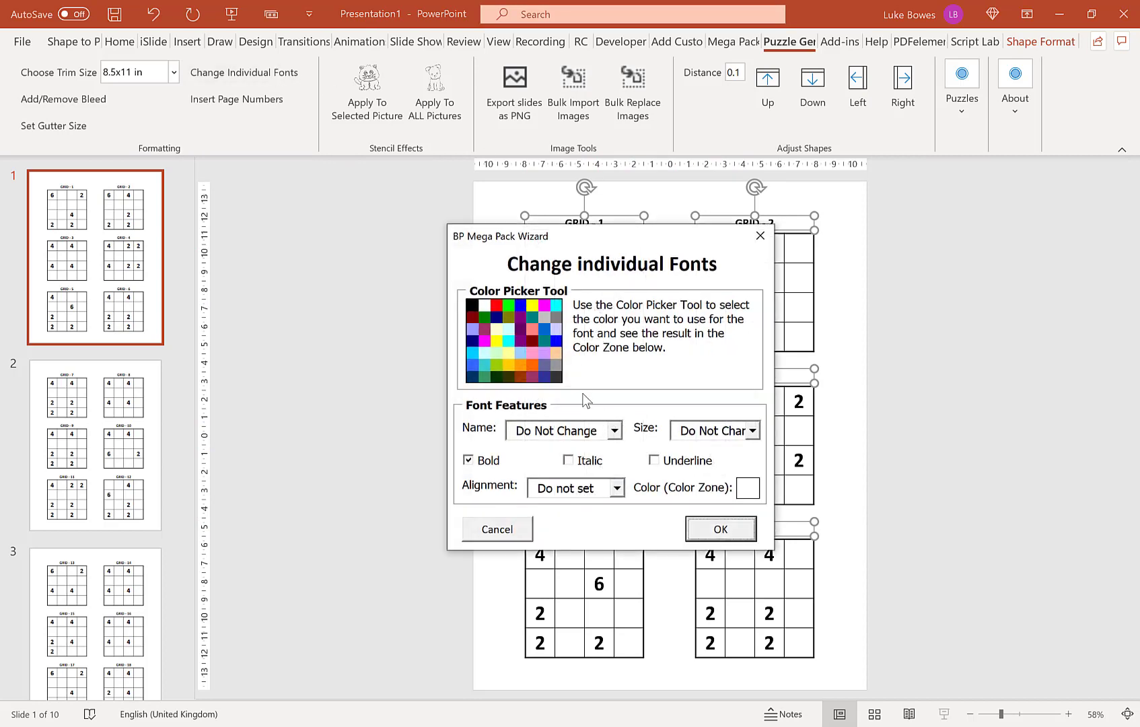
left_click(557, 377)
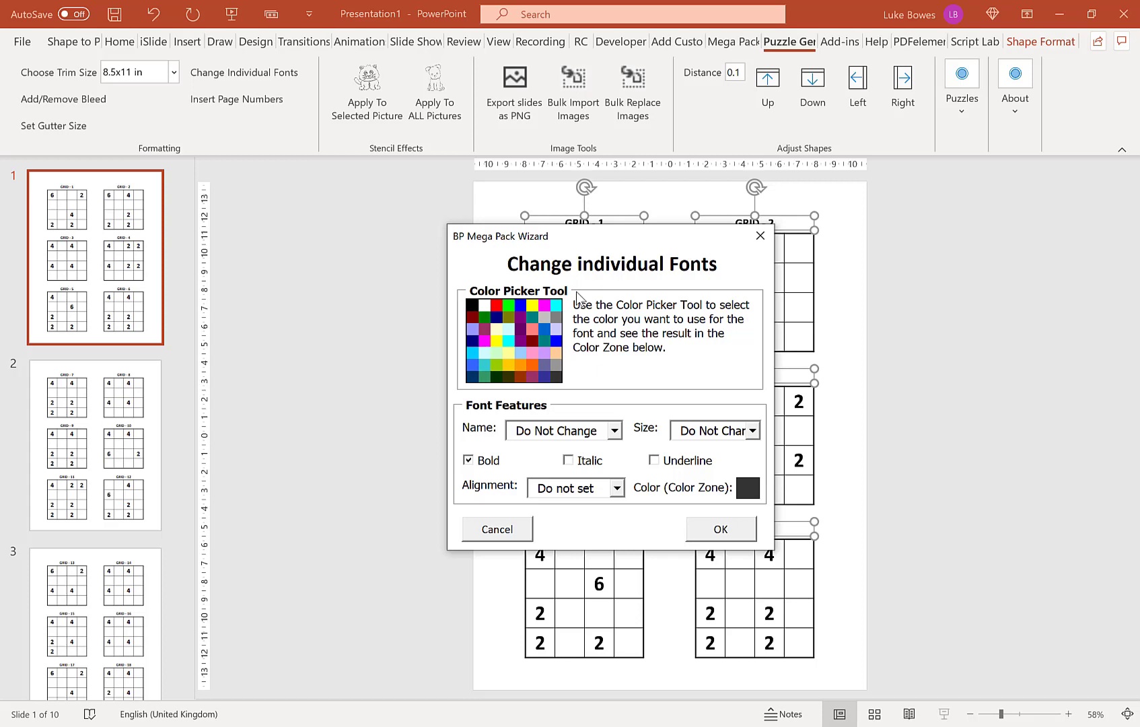
left_click(690, 431)
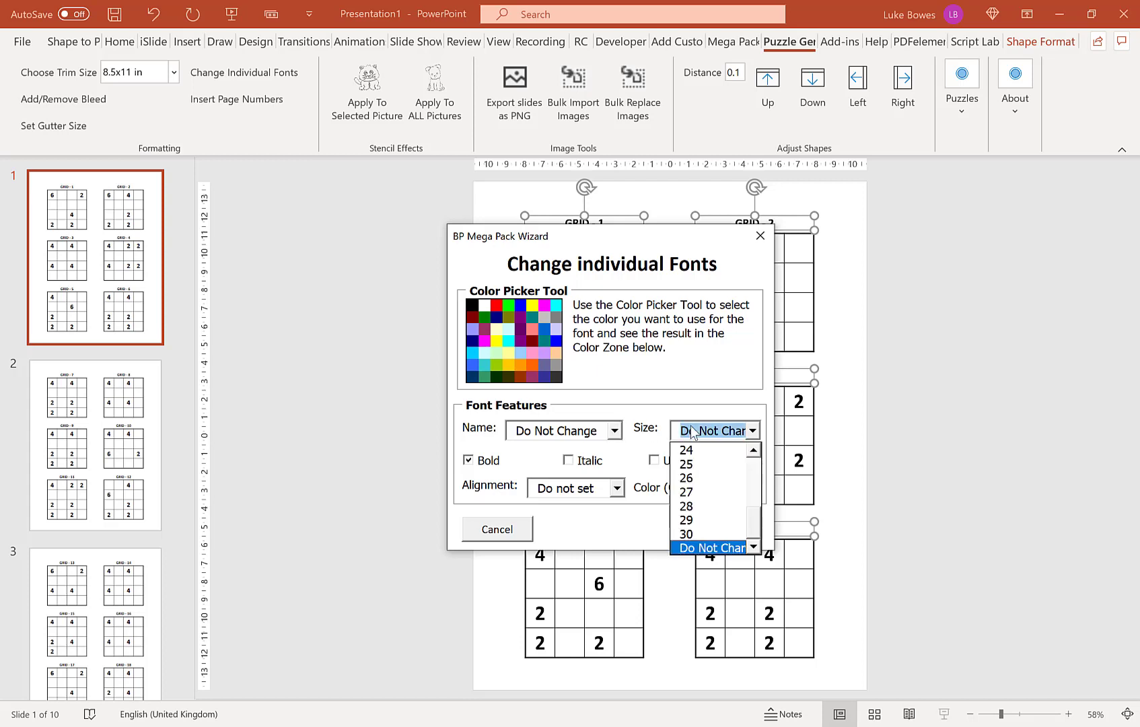
left_click(712, 481)
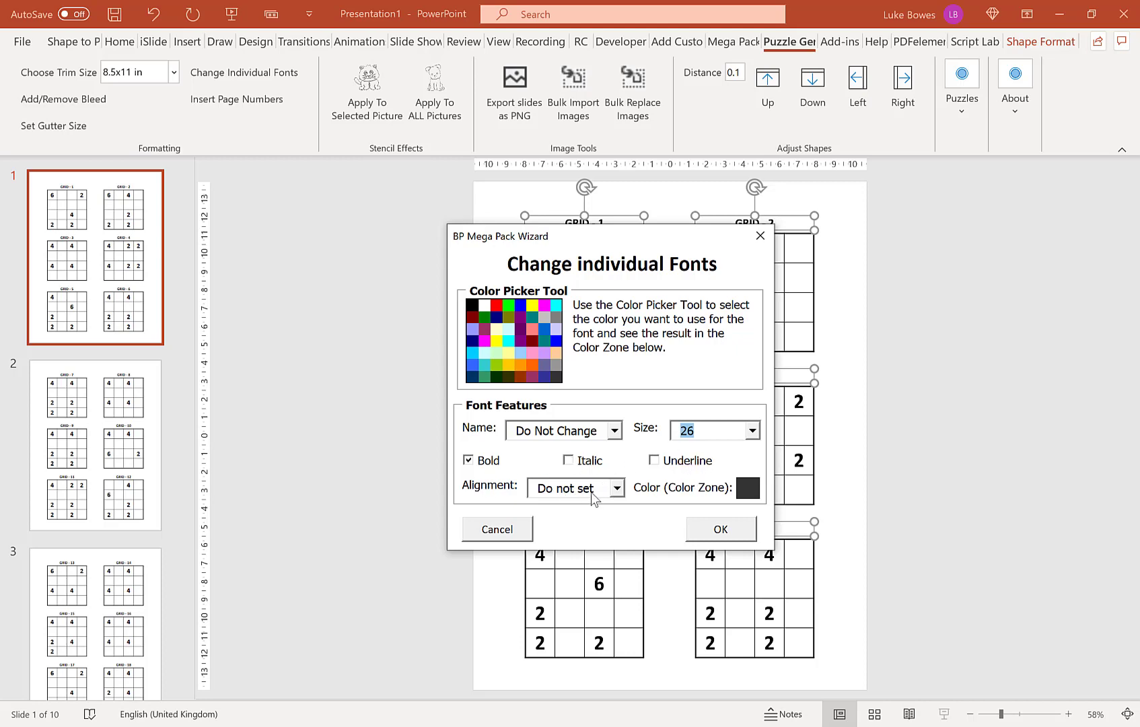
left_click(726, 534)
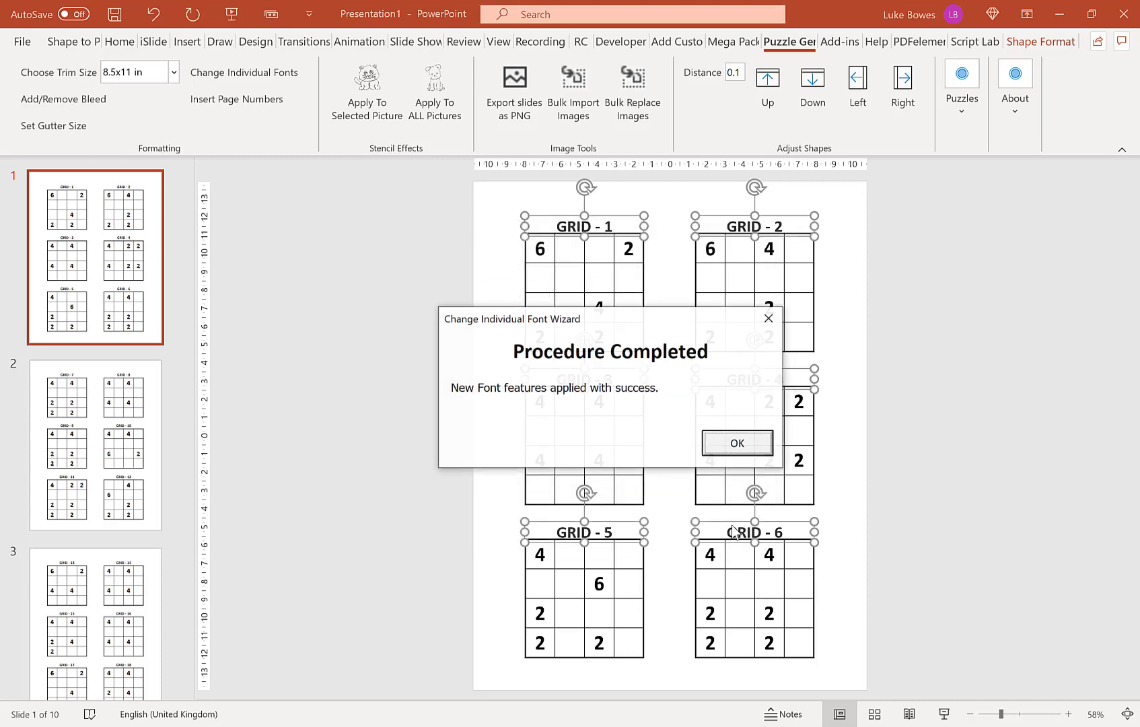
left_click(745, 443)
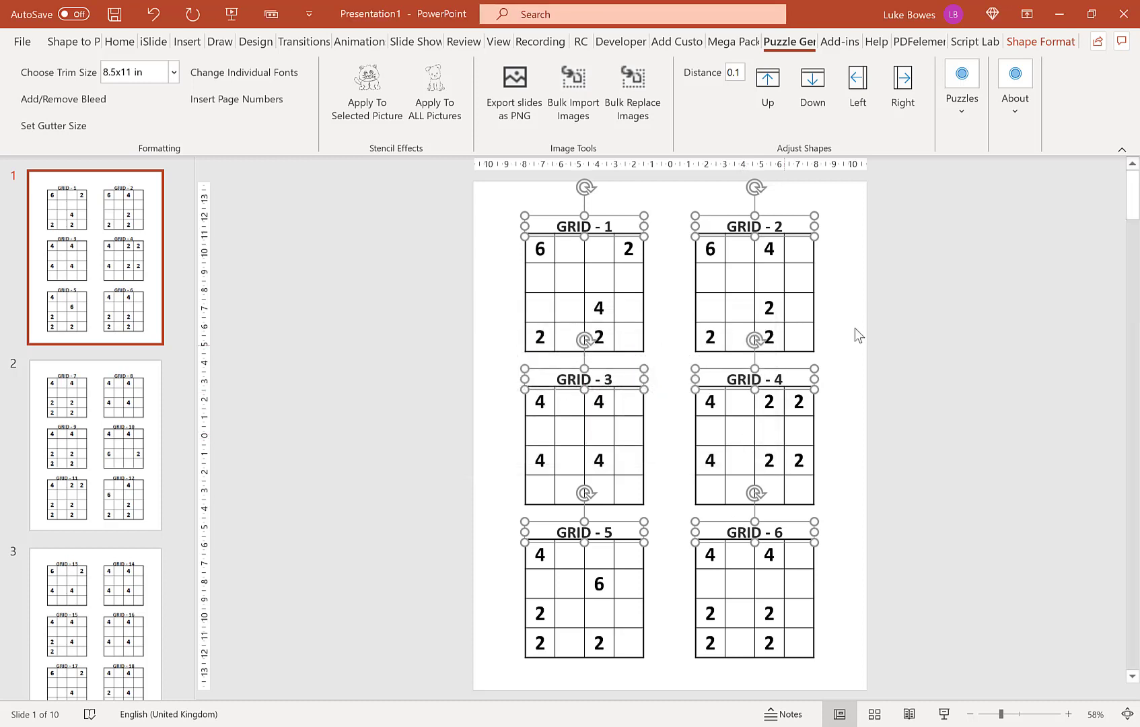
left_click(152, 377)
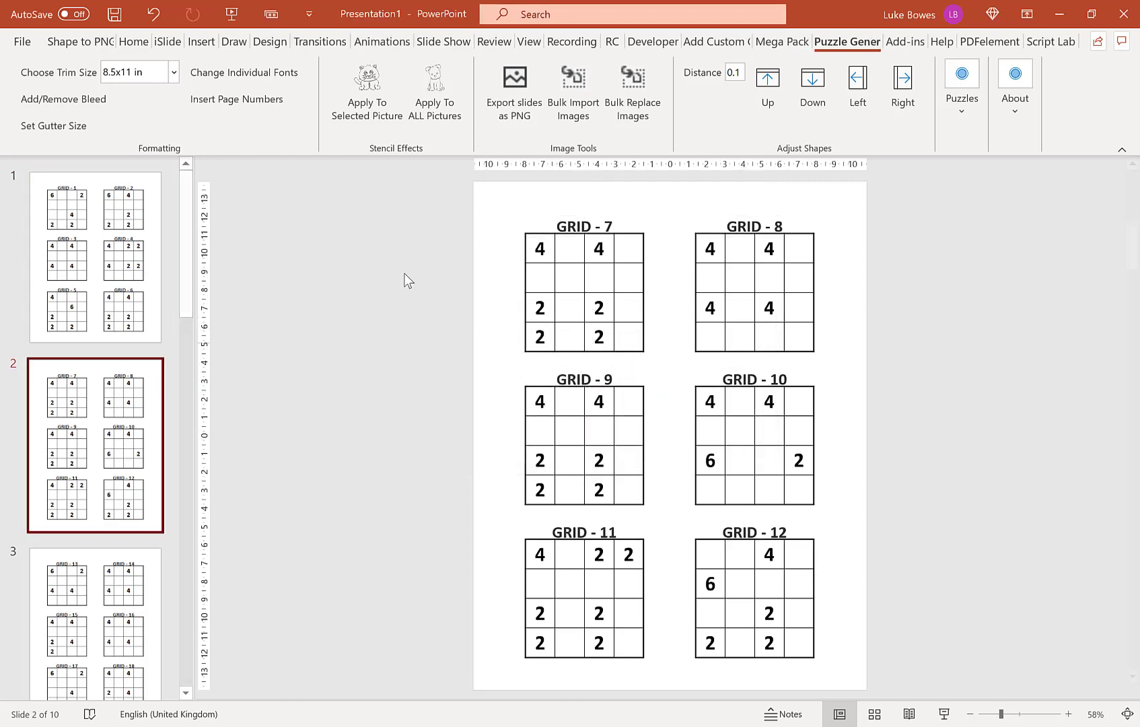
left_click(114, 565)
scroll(114, 564, "down", 4)
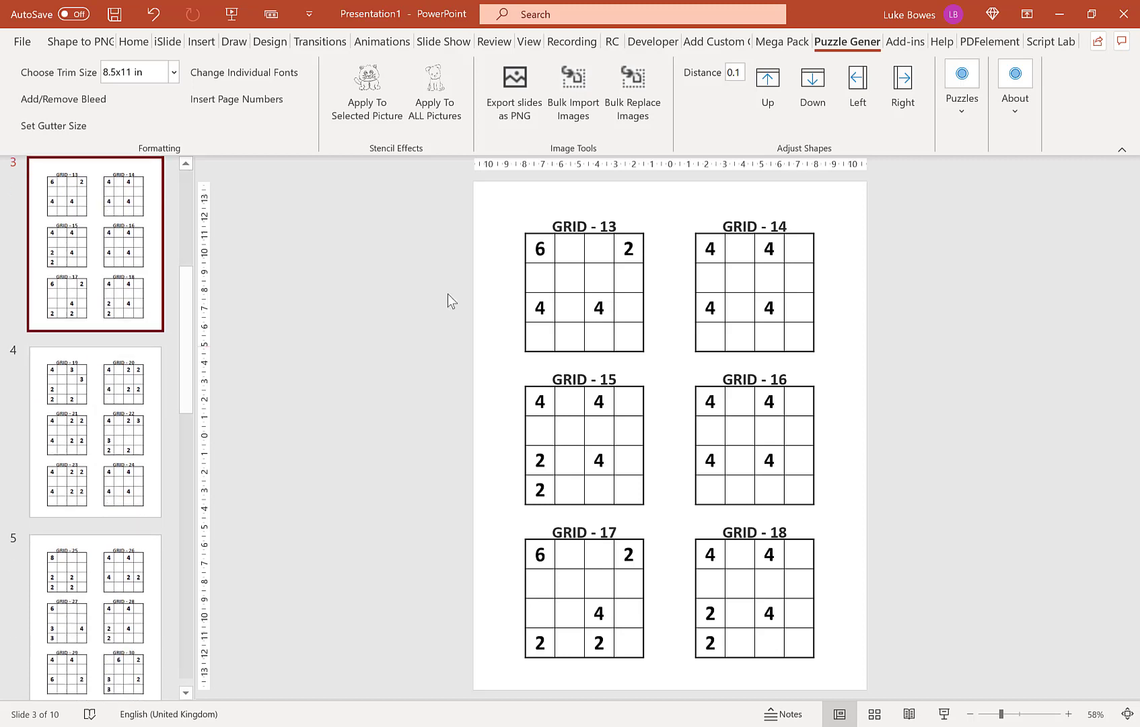
left_click(99, 426)
scroll(99, 426, "down", 3)
left_click(116, 396)
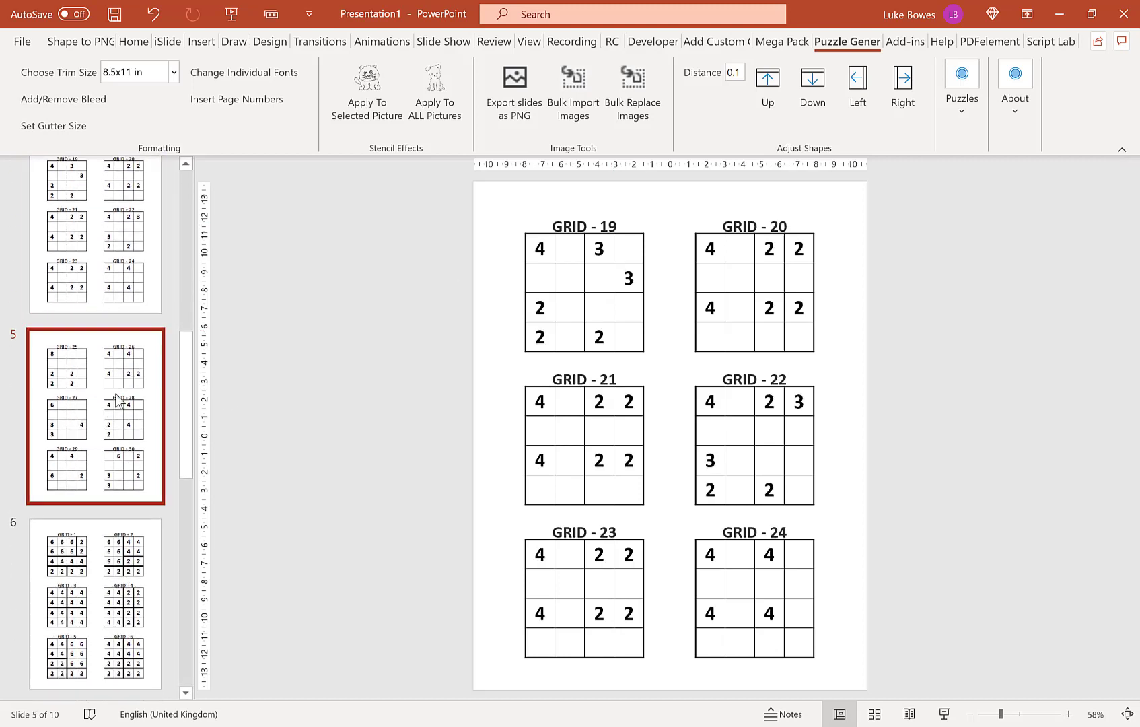
left_click(122, 544)
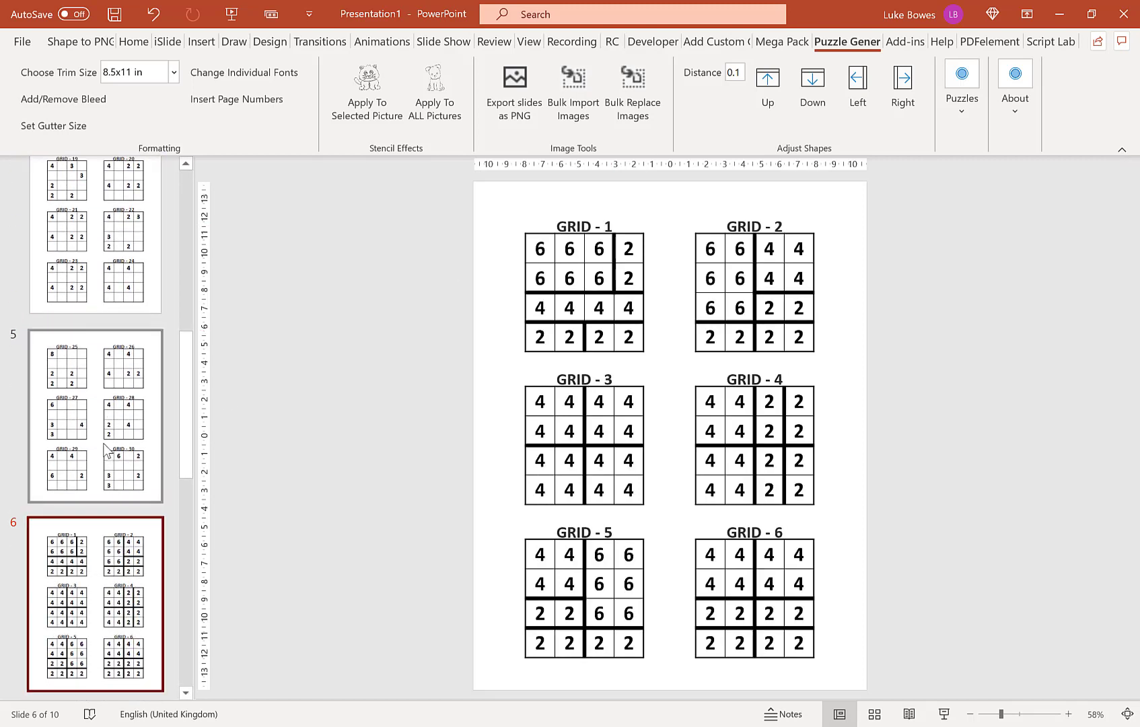
scroll(108, 553, "down", 3)
left_click(104, 555)
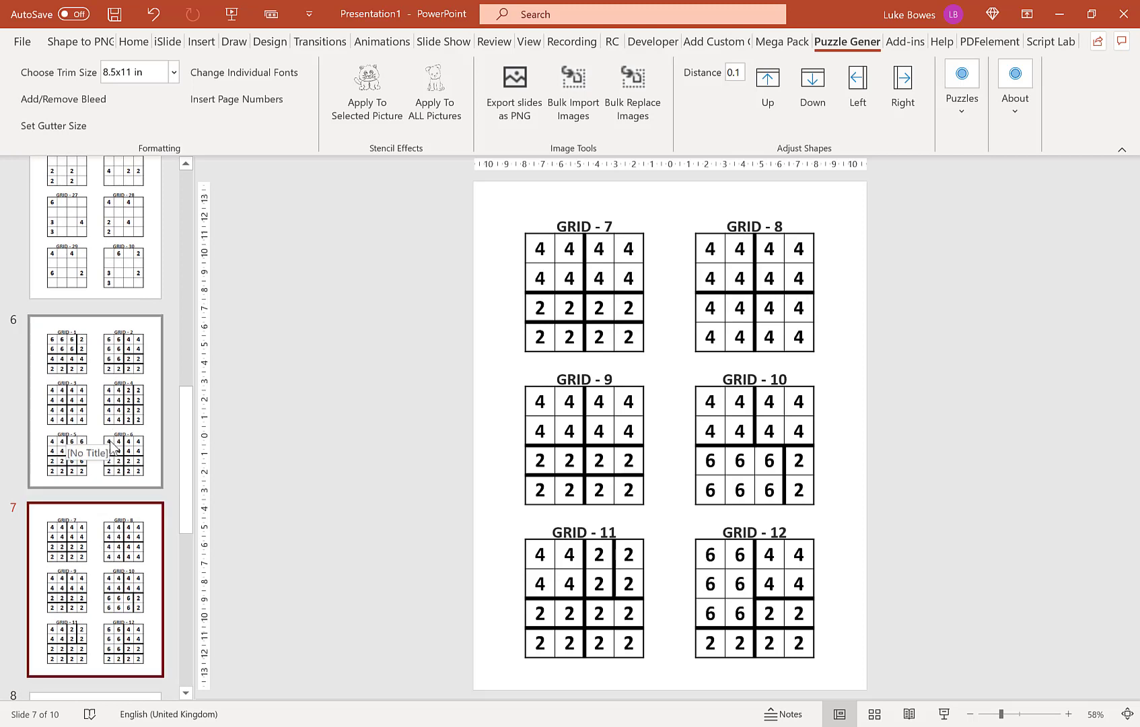
scroll(86, 341, "up", 6)
scroll(86, 341, "up", 3)
left_click(113, 265)
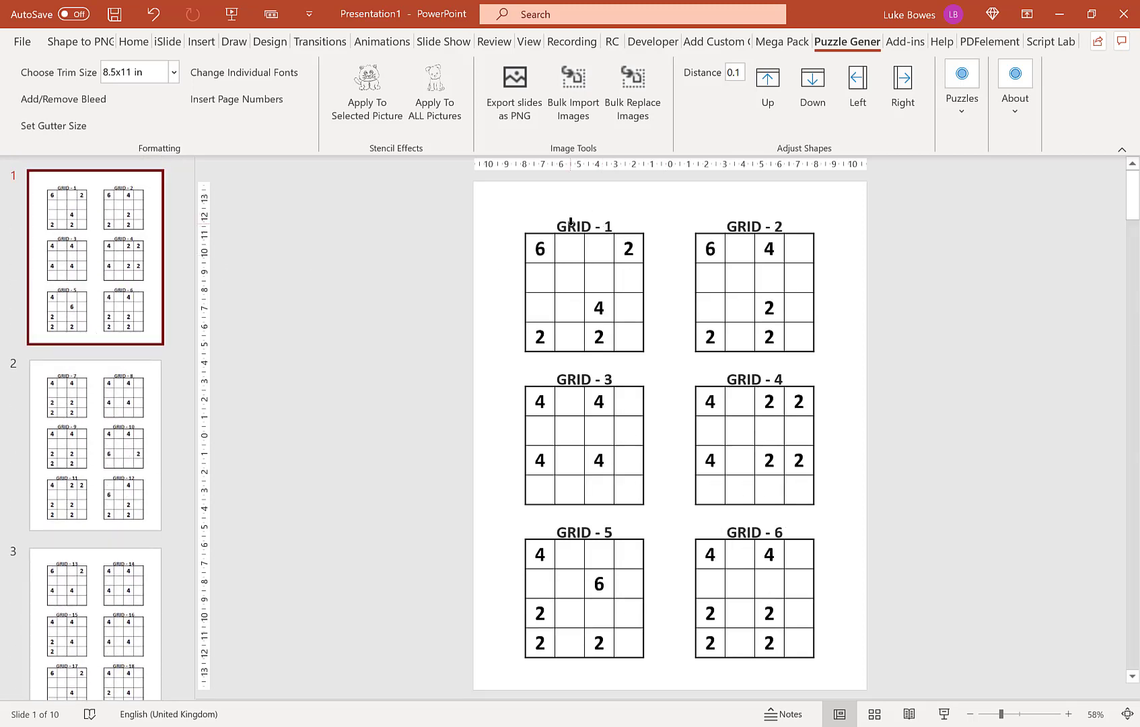
Select the six title boxes GRID - 1 through GRID - 6
left_click(571, 222)
left_click(576, 226)
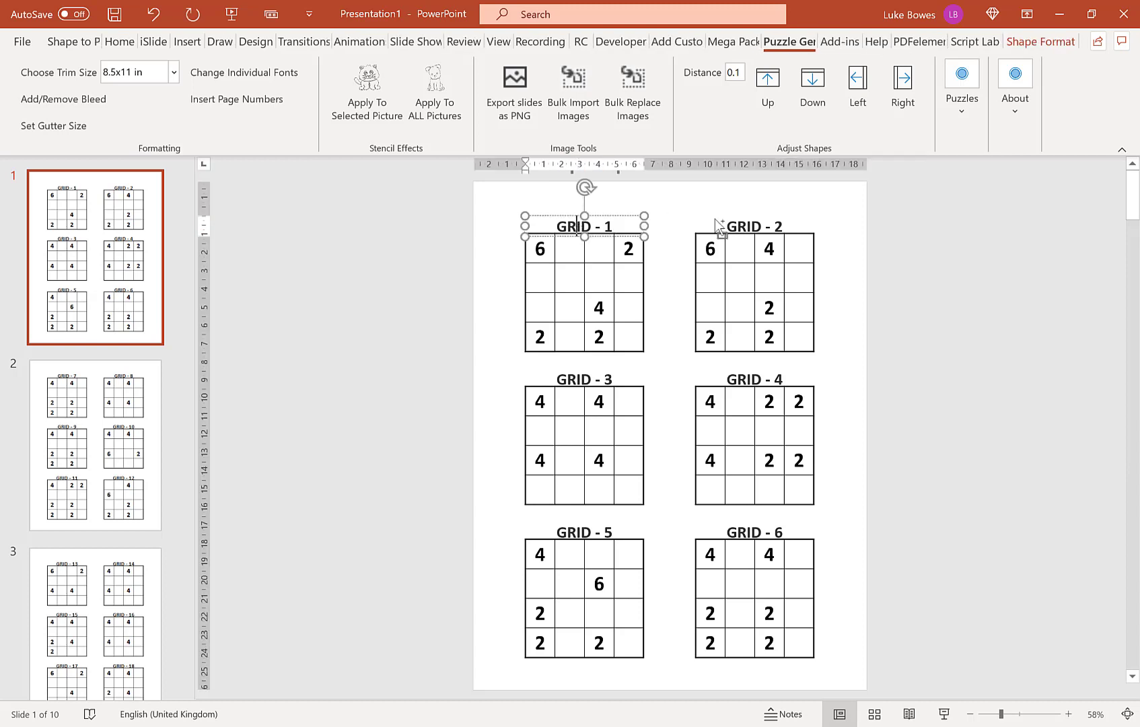
left_click(759, 216, "shift")
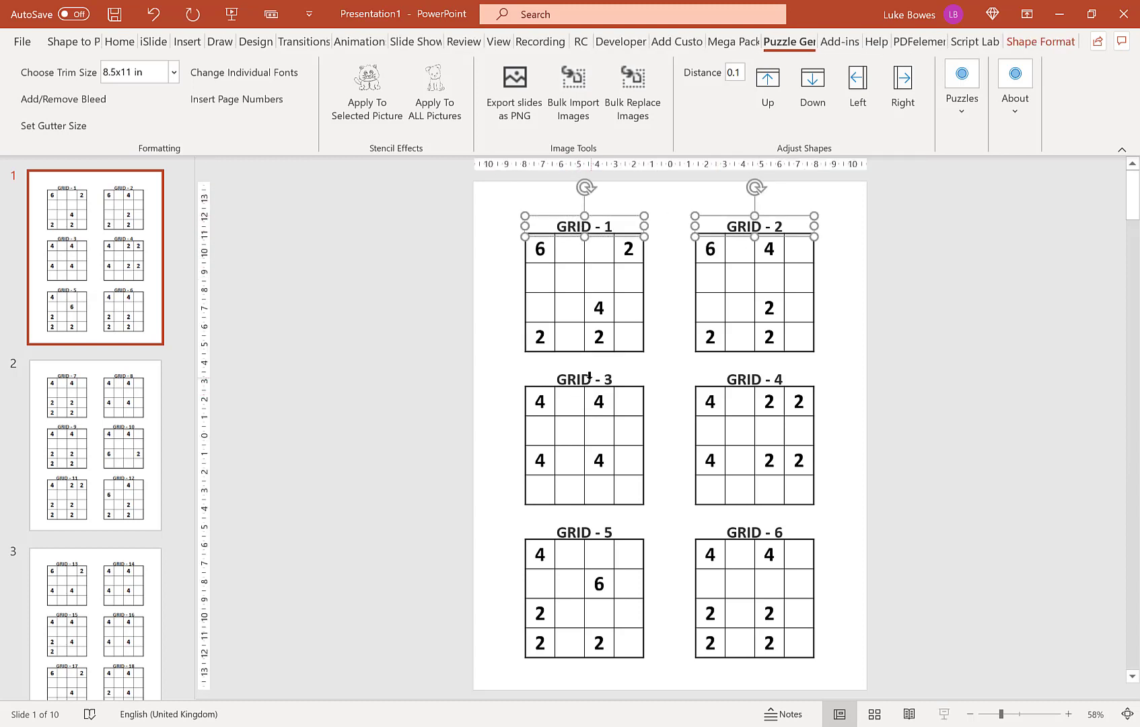
left_click(589, 371, "shift")
left_click(752, 372, "shift")
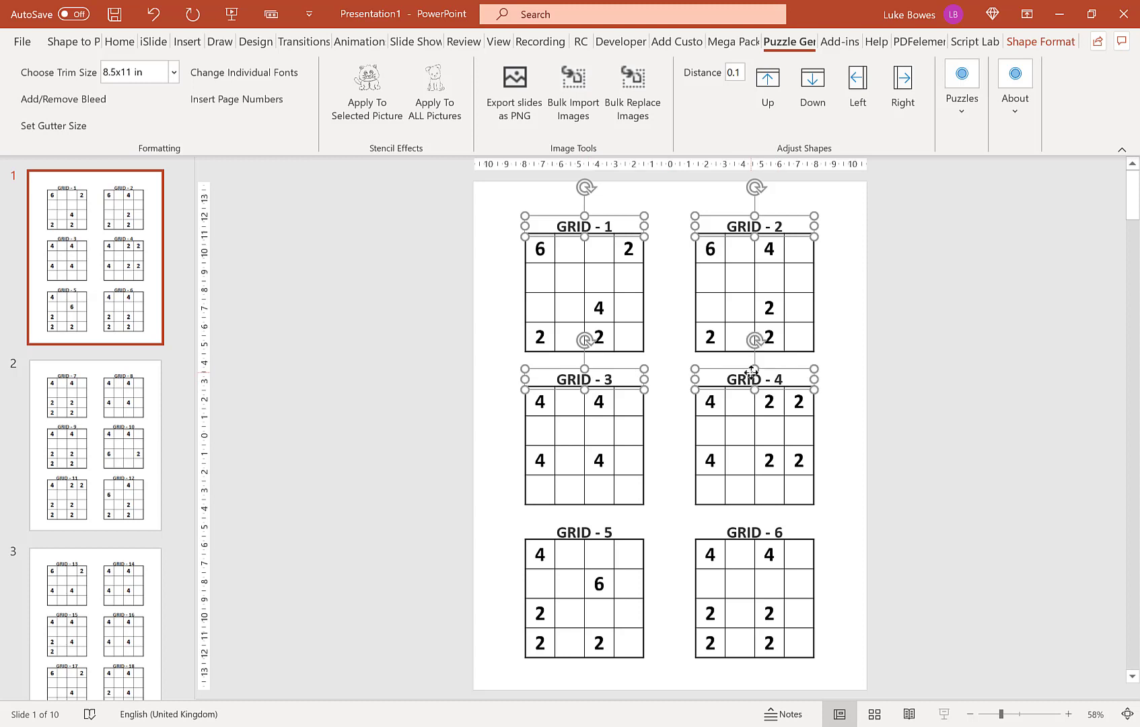
left_click(583, 528, "shift")
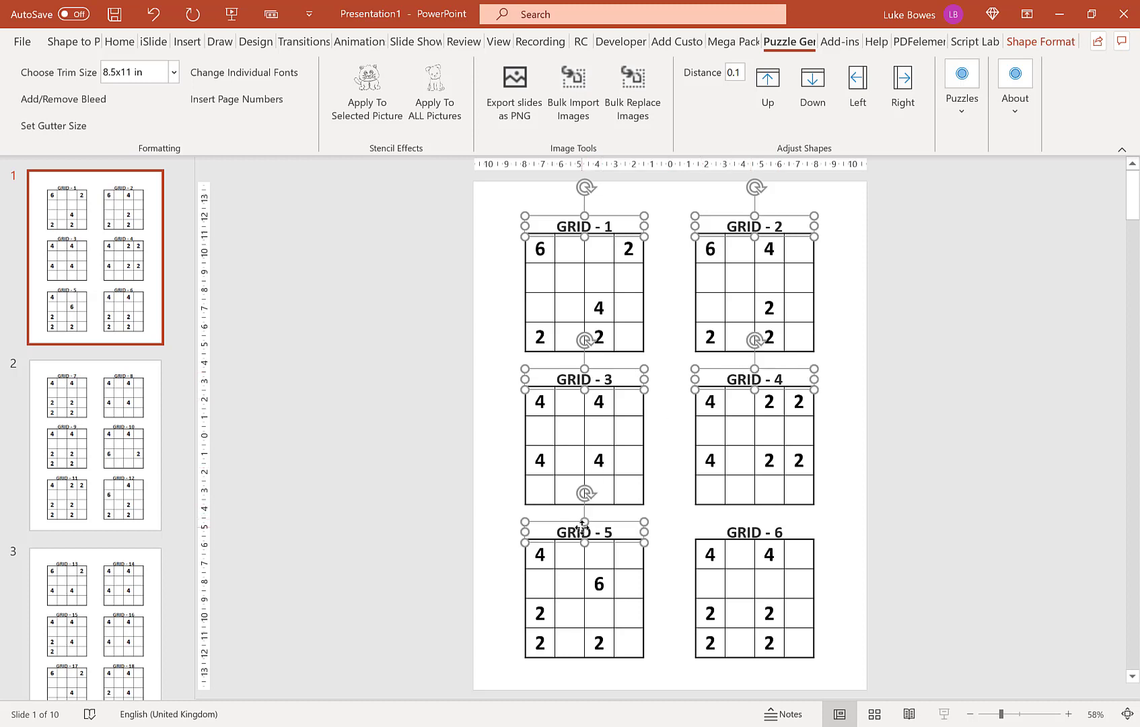
left_click(752, 529, "shift")
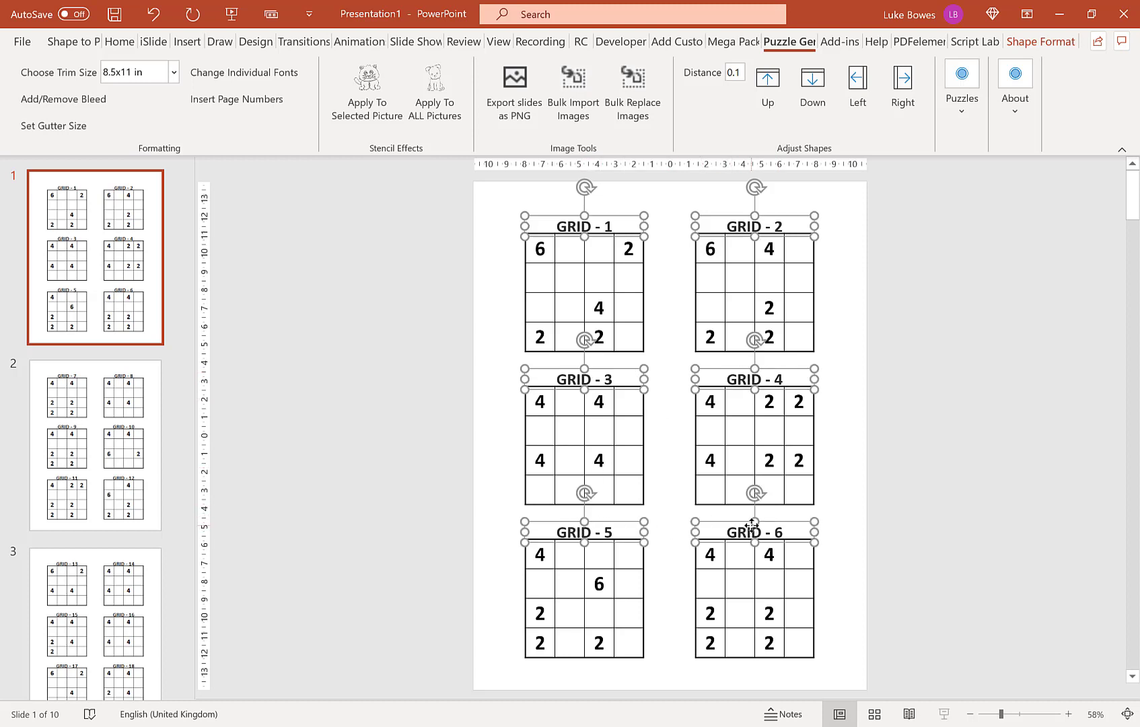
Nudge the selected titles up by a distance of 0.2, then review slides 2 and 3
left_click(735, 72)
left_click(743, 72)
key("BackSpace")
type("2")
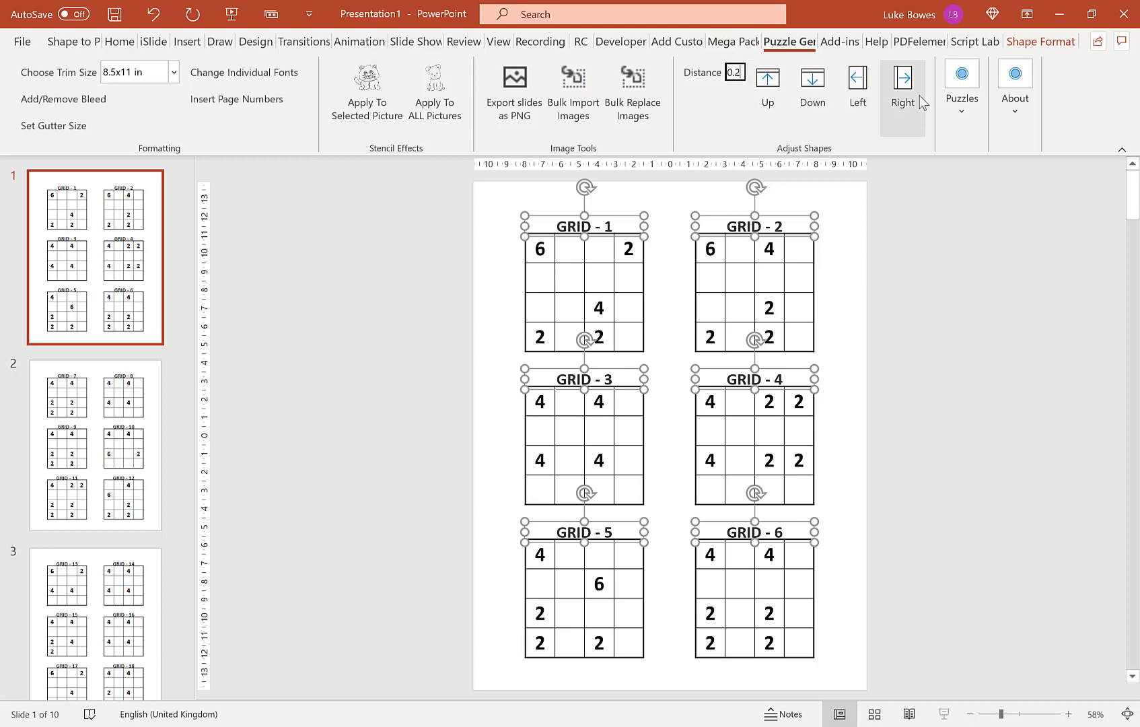
left_click(773, 94)
left_click(740, 444)
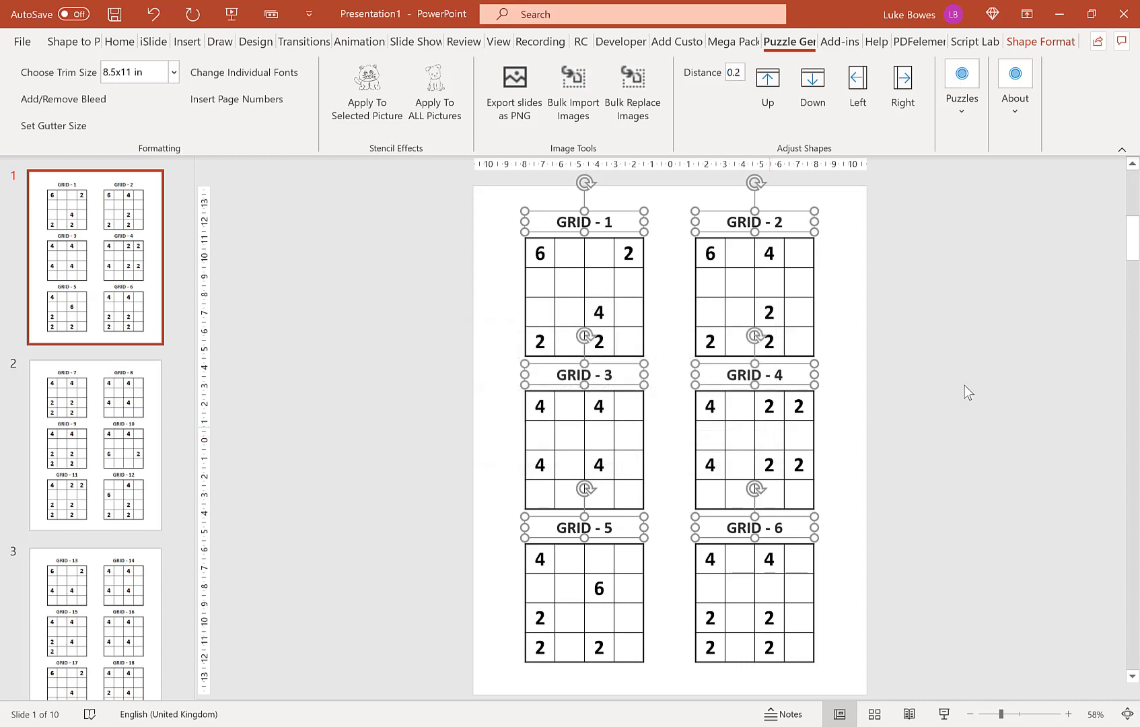
left_click(1012, 372)
left_click(59, 387)
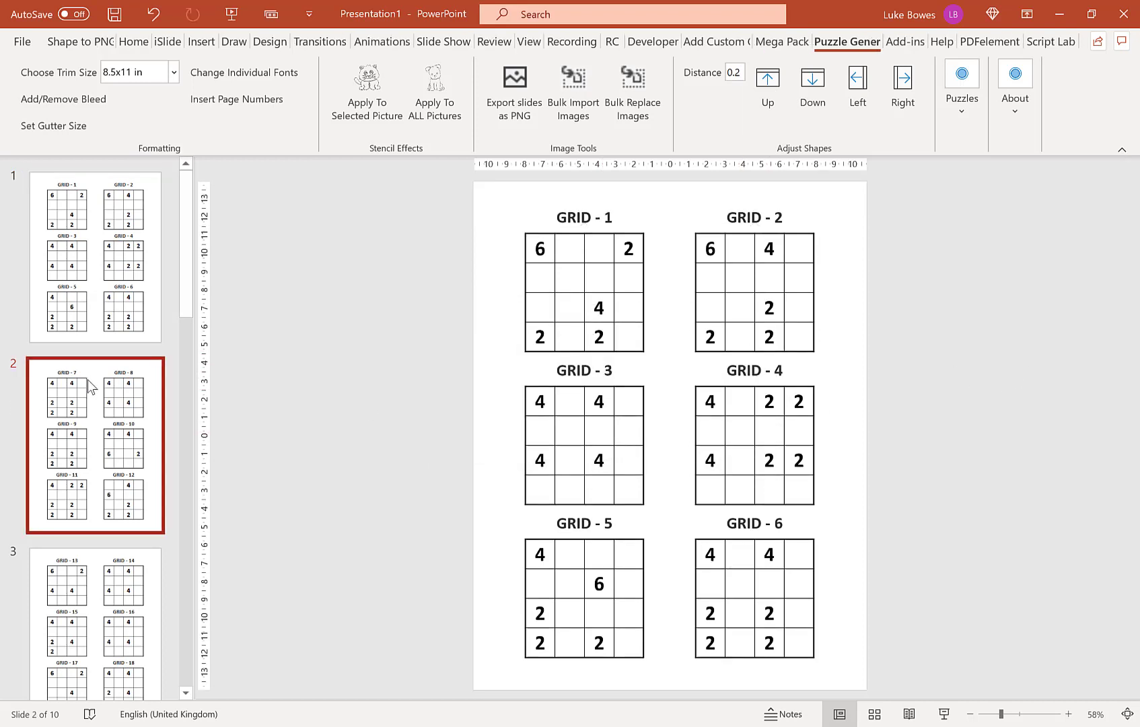
left_click(105, 577)
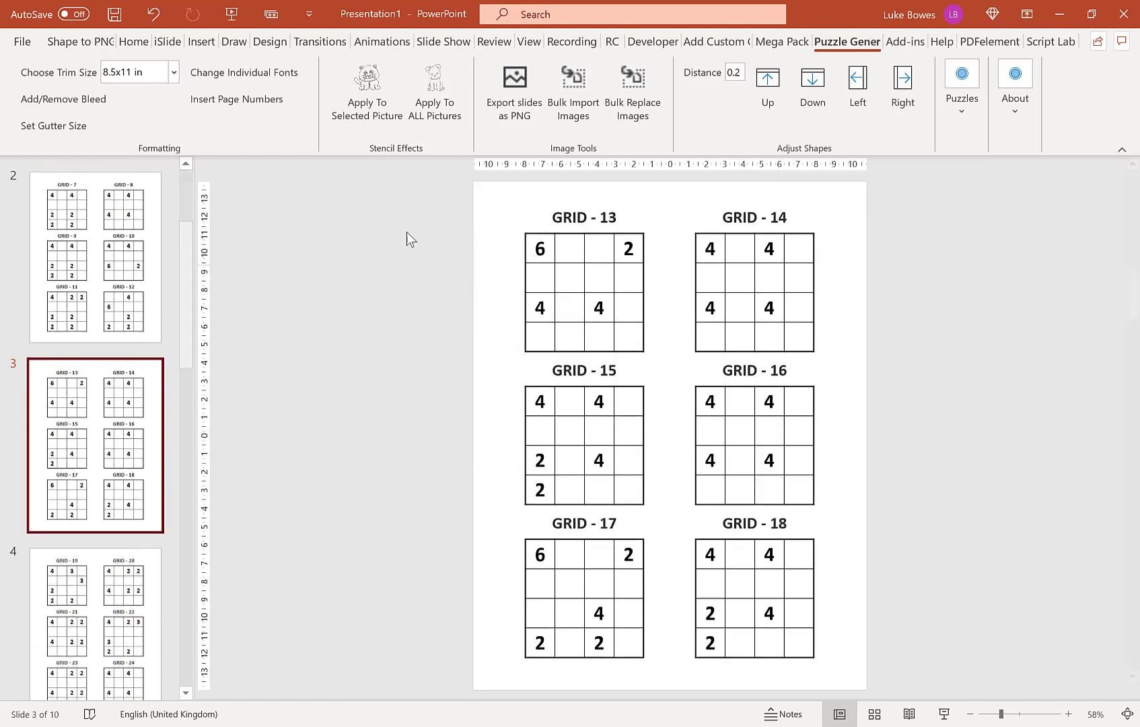